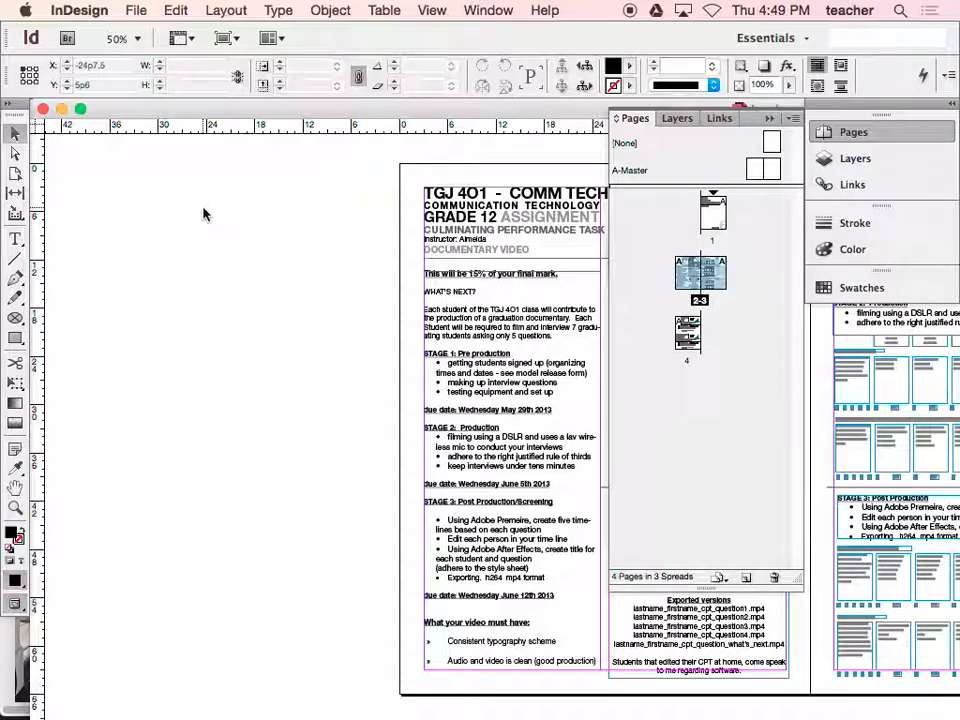
- Collapse the expanded page thumbnails and resize the document window so its whole frame fits on the screen
left_click(403, 325, "alt+super")
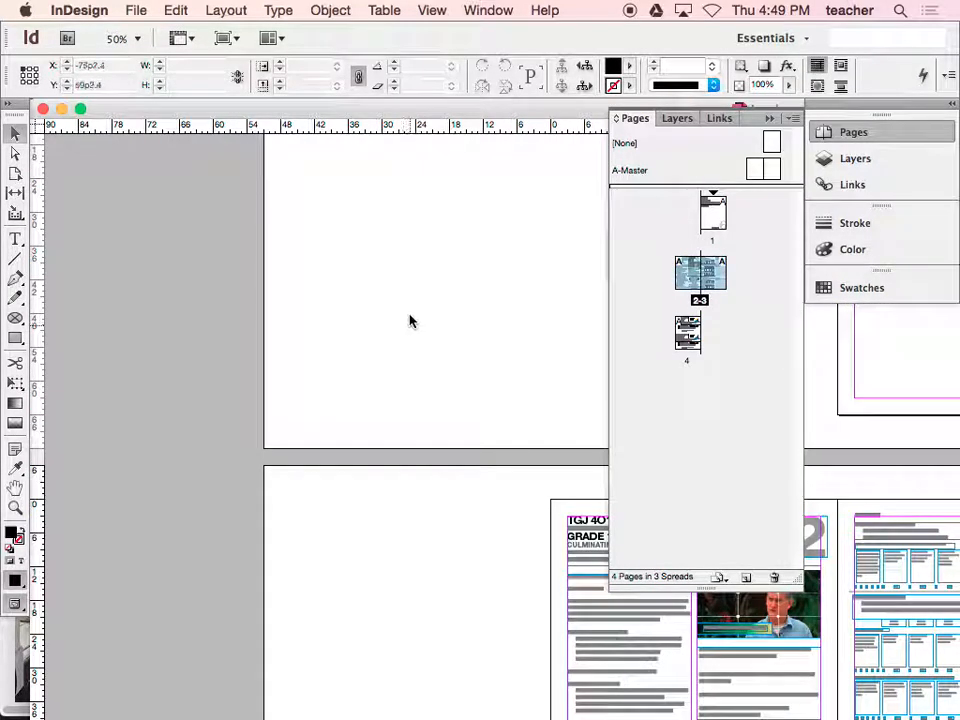
left_click(770, 118)
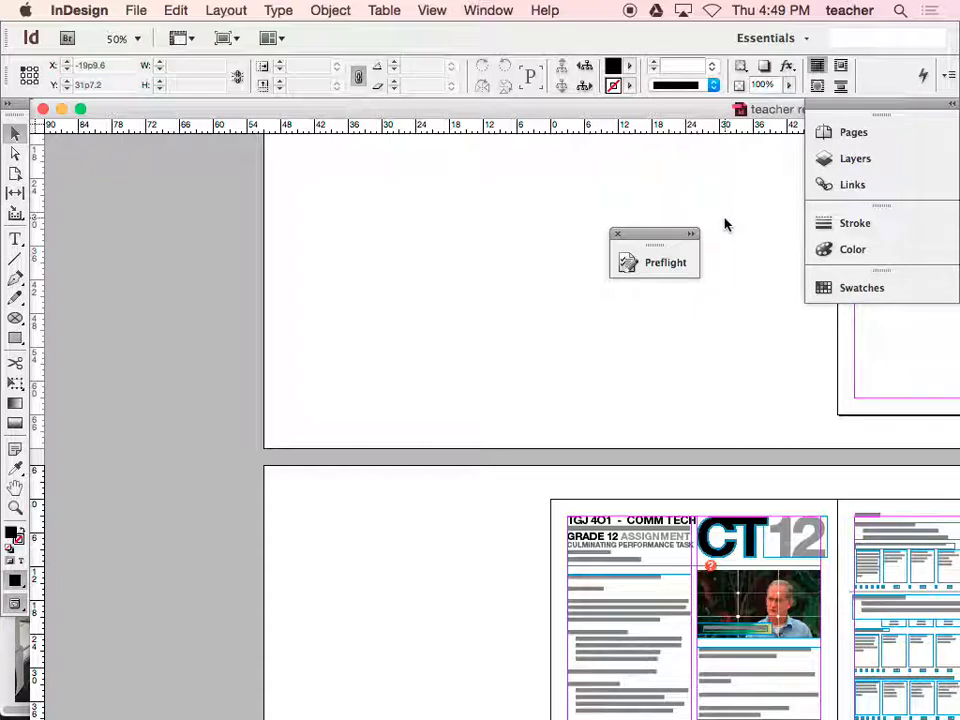
key("super+0")
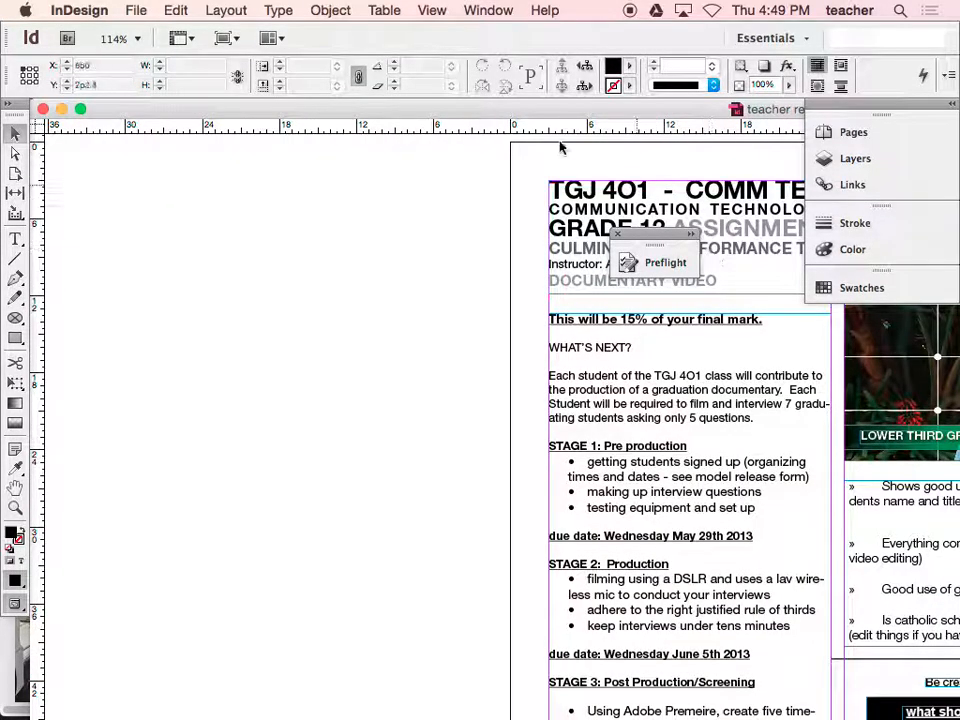
left_click(80, 110)
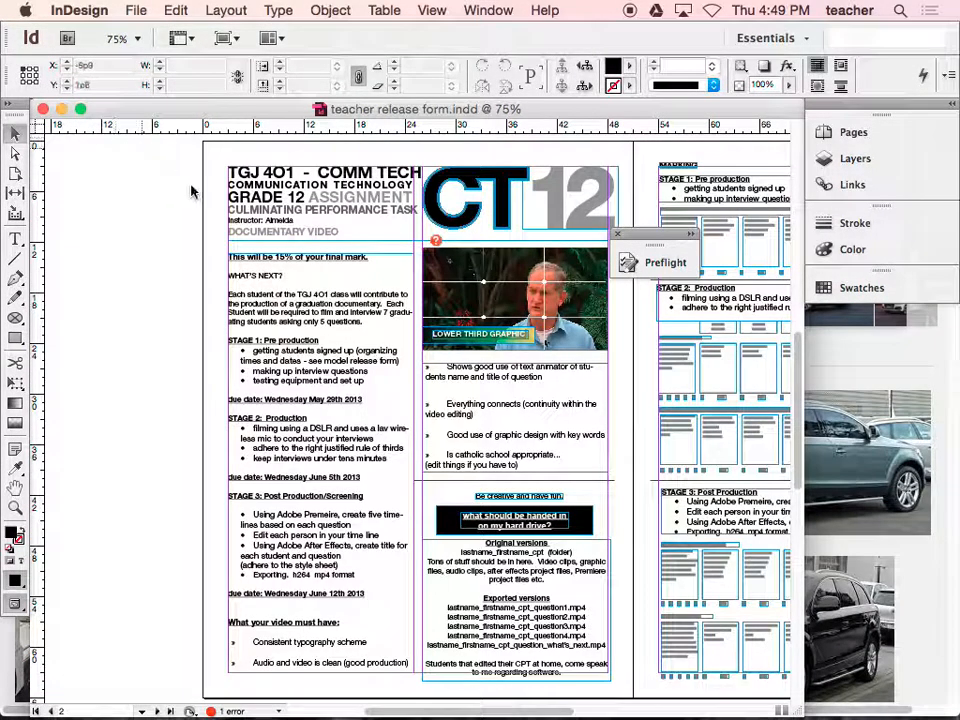
- Show the teacher photo I.D. board and yearbook form on page 4 in Preview screen mode
key("super+minus")
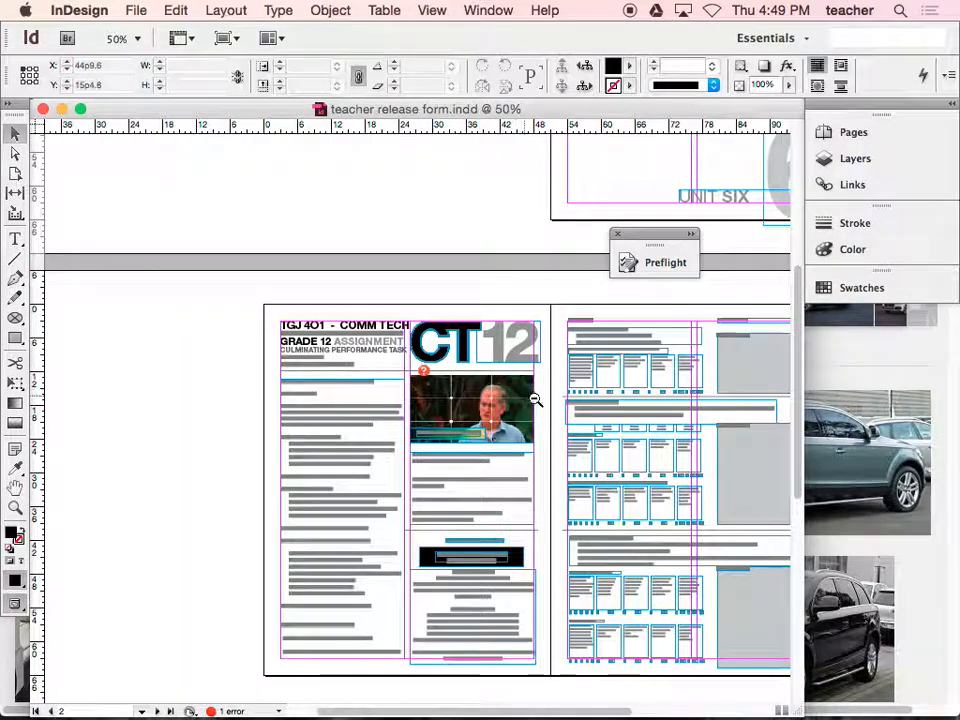
scroll(418, 280, "right", 3)
scroll(424, 262, "down", 3)
scroll(424, 262, "down", 5)
scroll(424, 262, "left", 1)
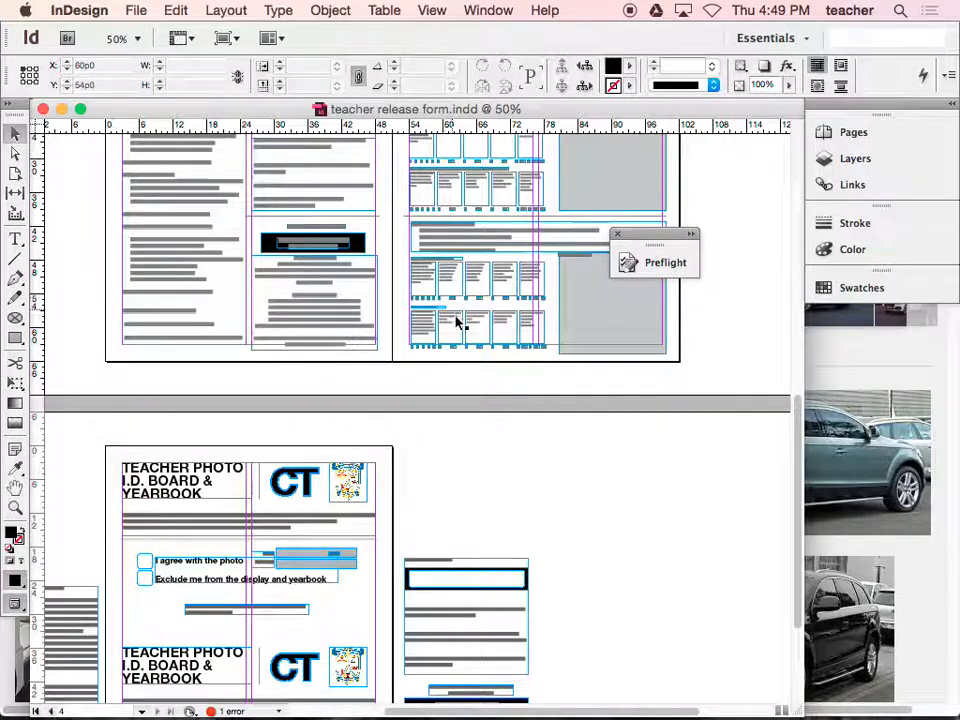
left_click_drag(452, 482, 458, 320)
left_click(225, 38)
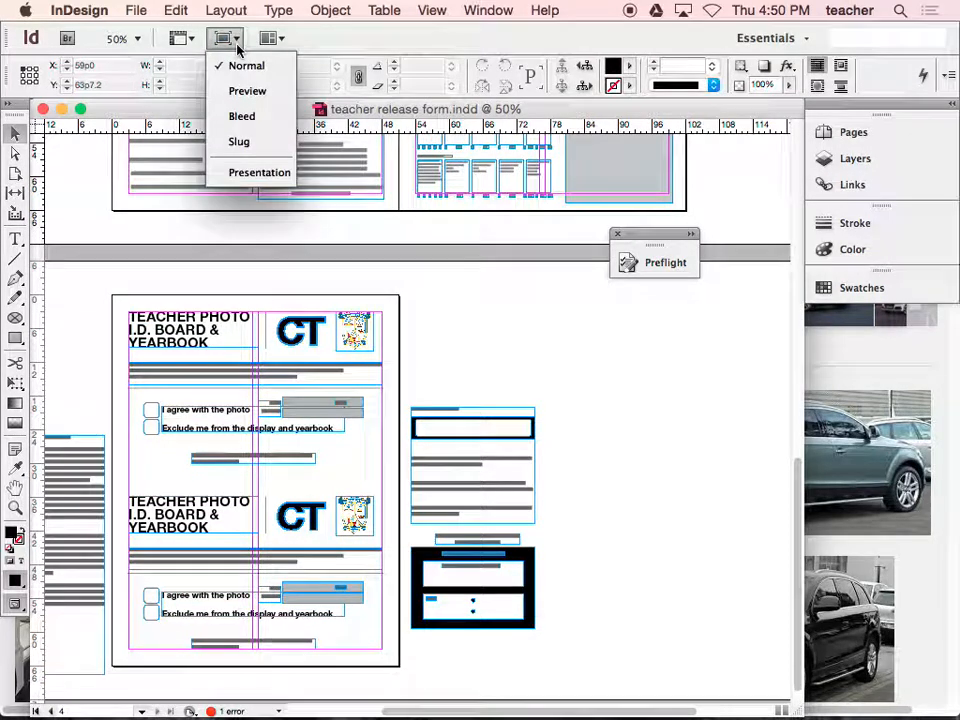
left_click(248, 90)
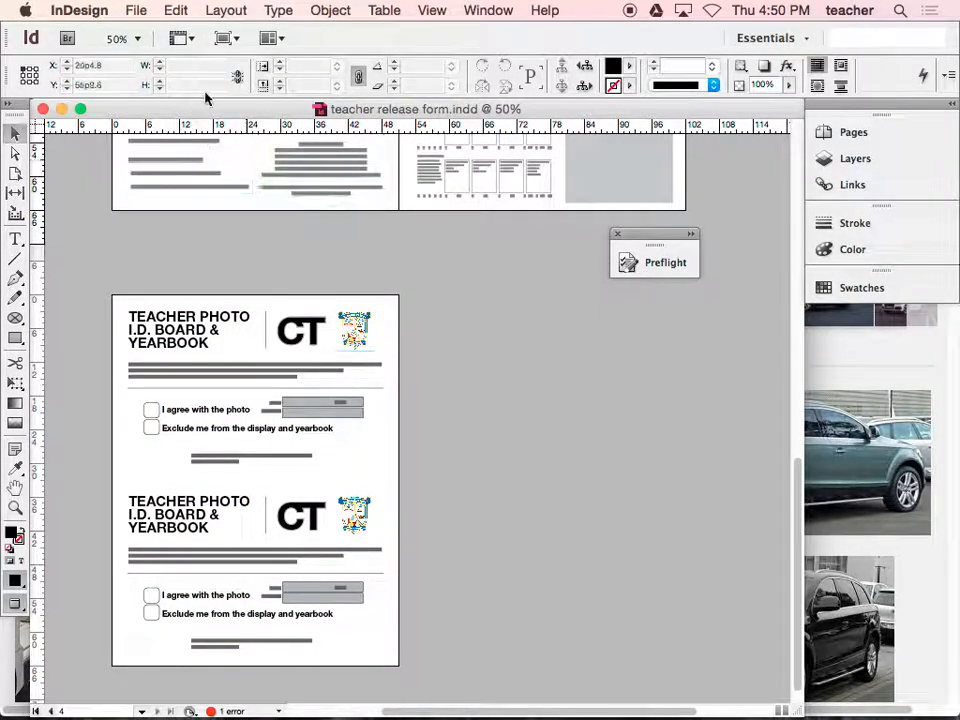
- Turn on Overprint Preview and set the display performance to High Quality Display
left_click(434, 12)
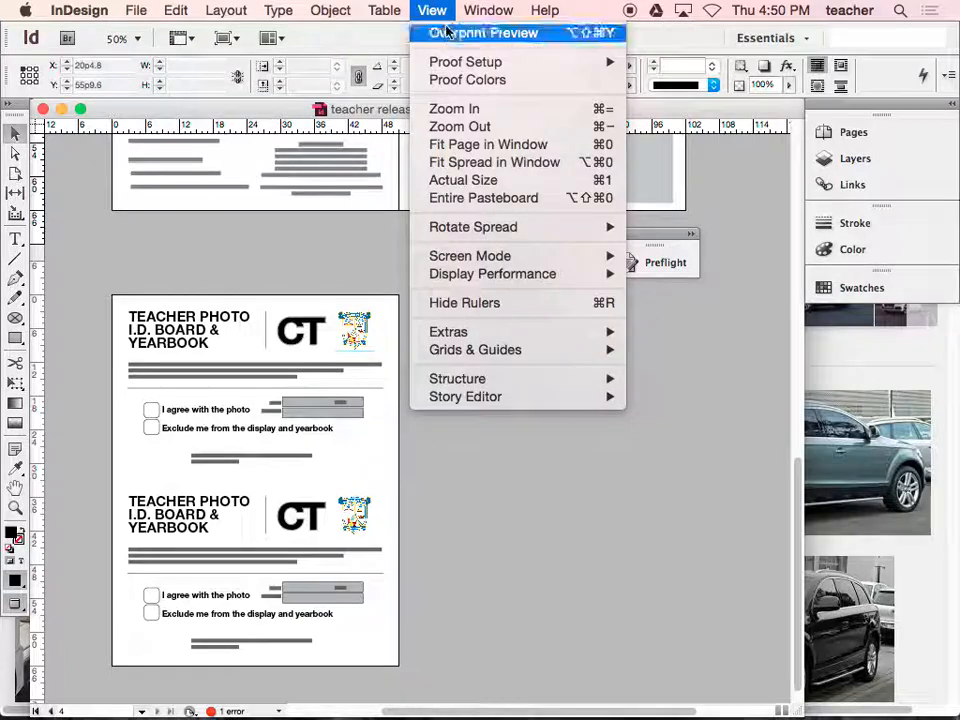
left_click(432, 31)
left_click(431, 11)
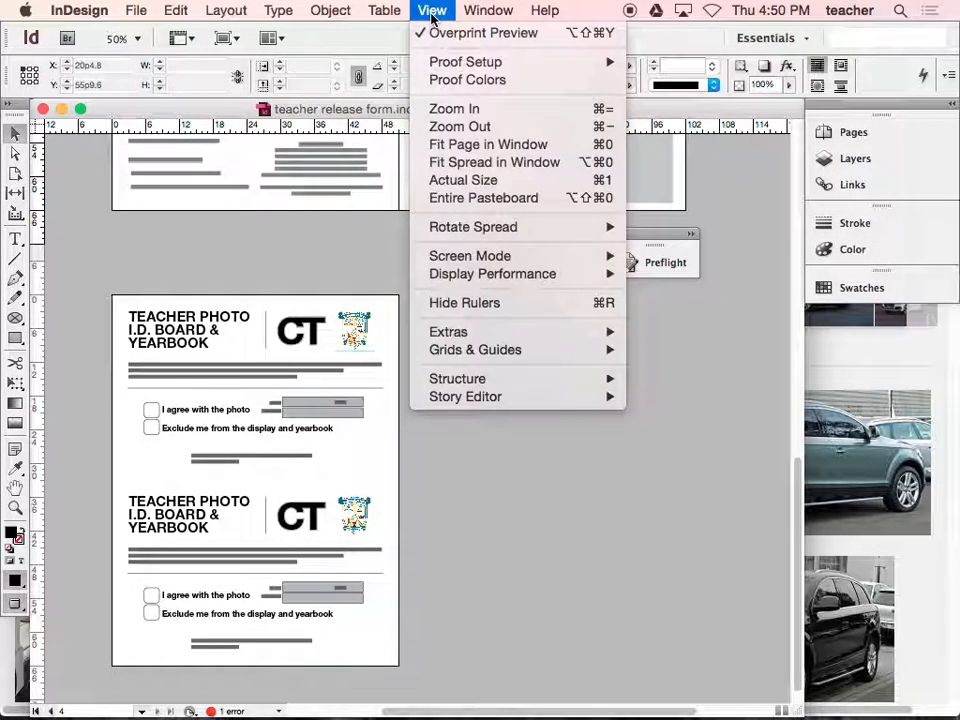
mouse_move(503, 276)
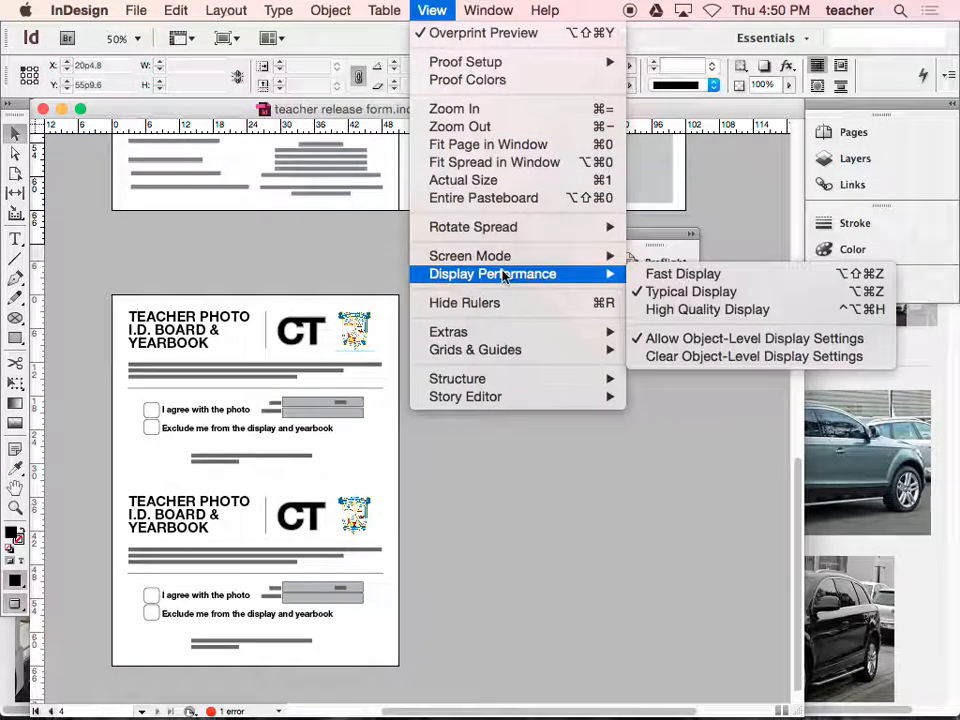
left_click(695, 309)
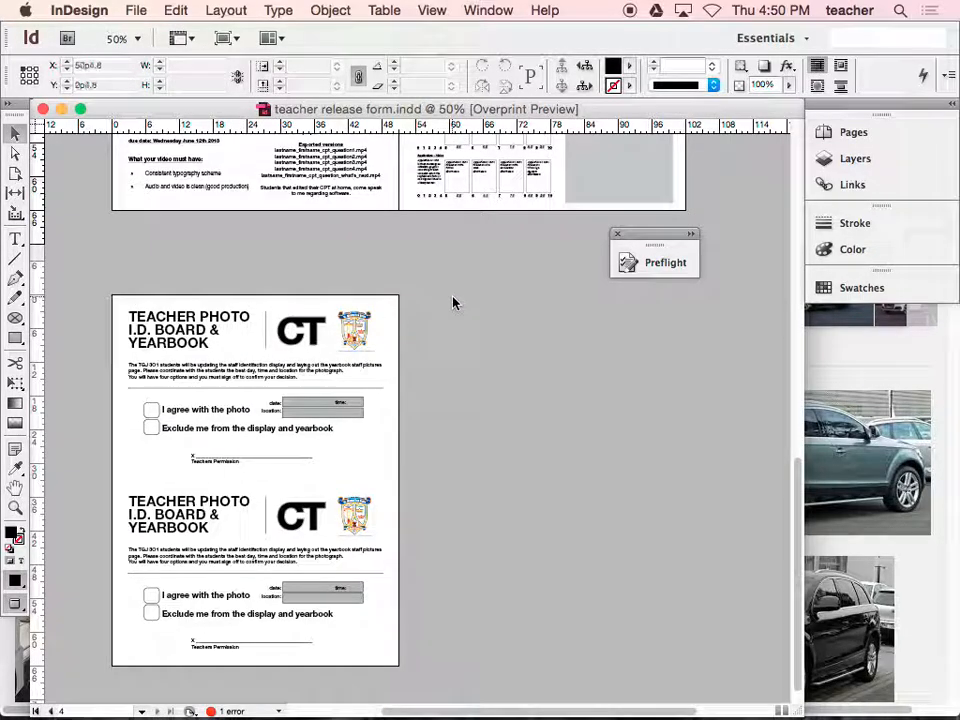
- Examine the document's preflight errors, expanding the link category down to the individual file entry
left_click(656, 264)
left_click(716, 312)
left_click(729, 328)
left_click(760, 346)
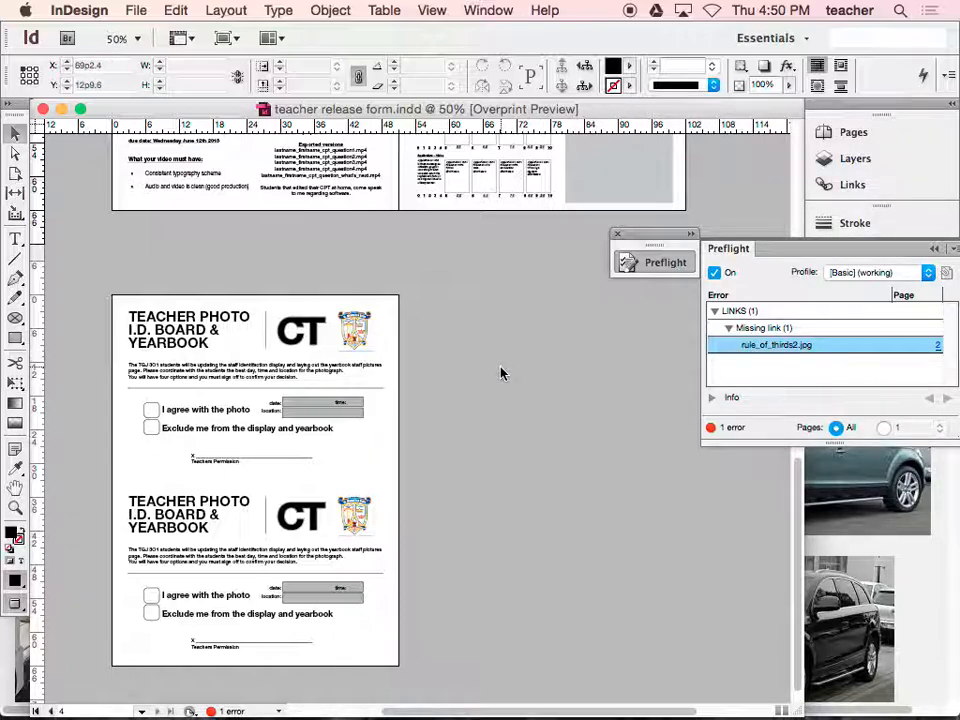
- Start a PDF export of the document with the [High Quality Print] preset
left_click(138, 14)
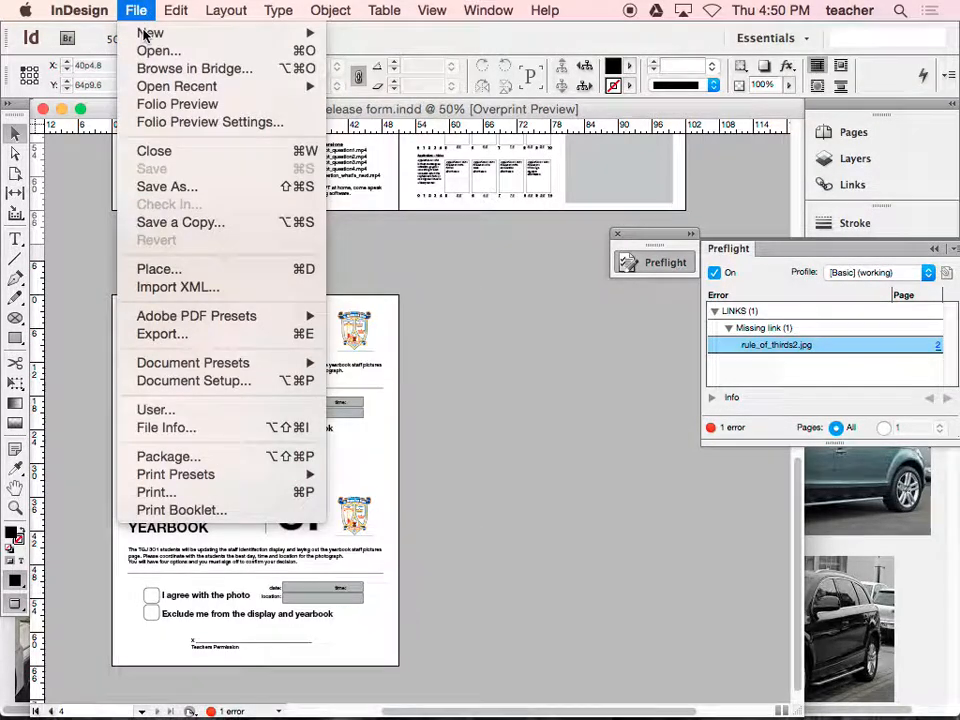
mouse_move(155, 317)
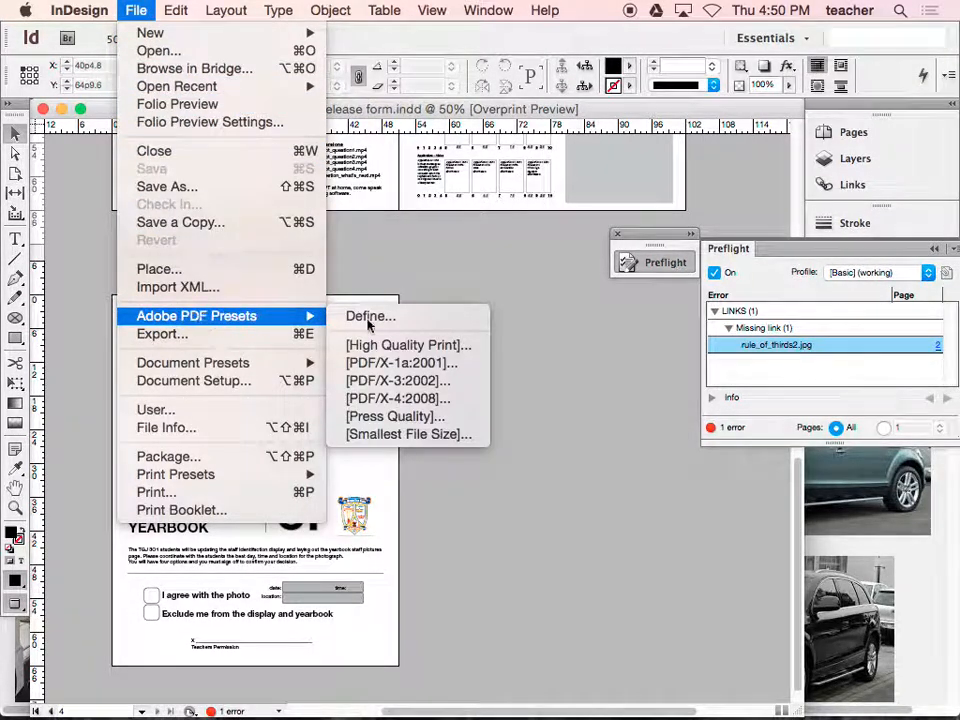
left_click(405, 346)
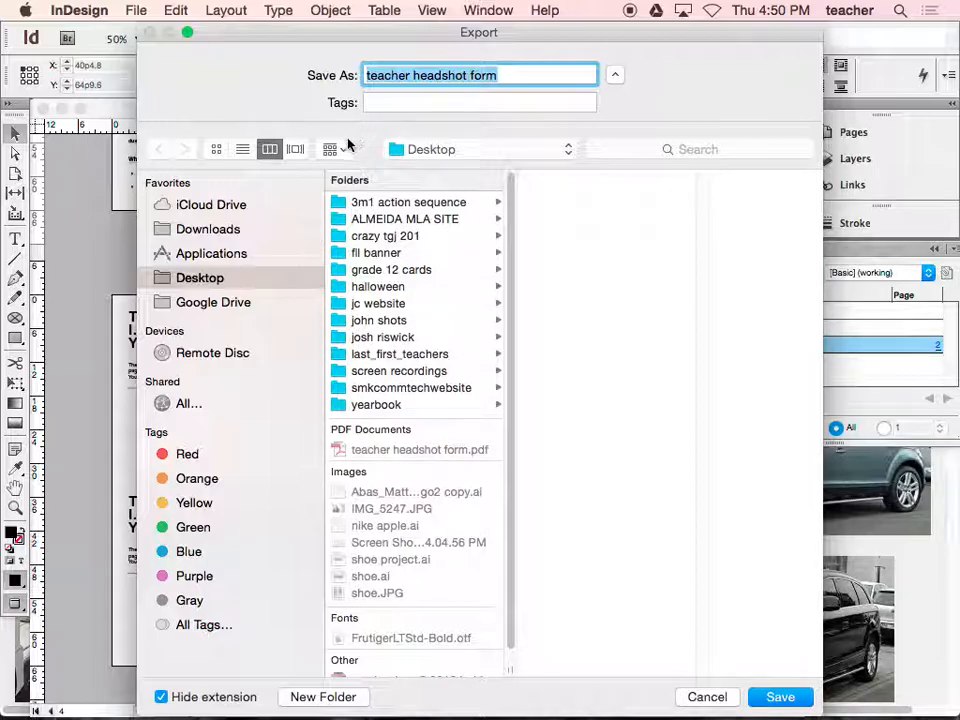
left_click(615, 76)
left_click(615, 78)
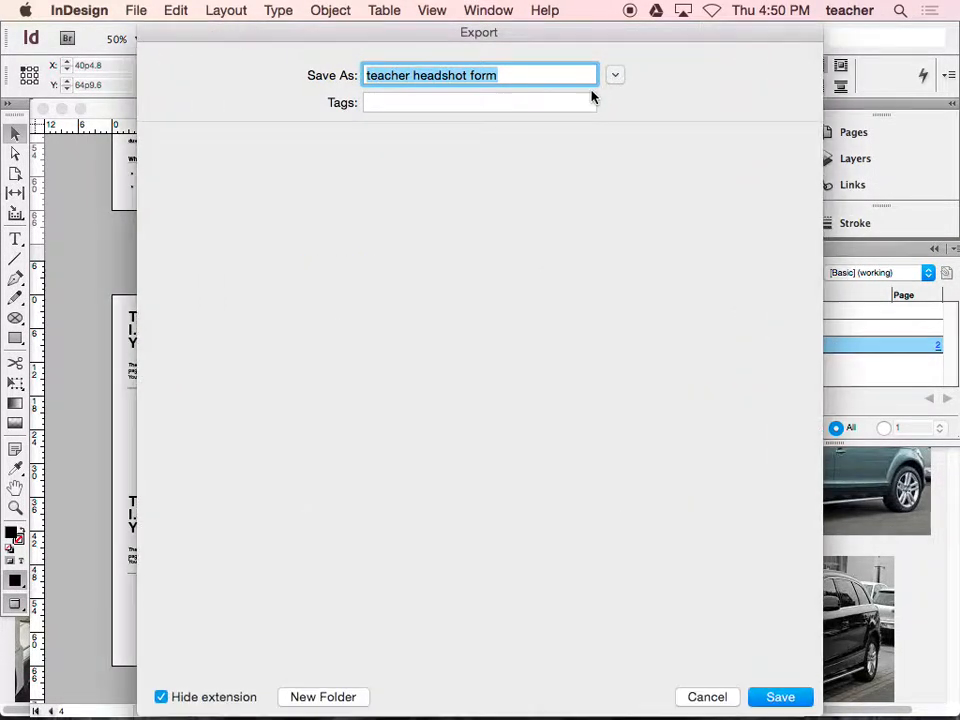
- Create a new folder on the Desktop named with the person's last name, first name and "teachers", joined by underscores
left_click(330, 697)
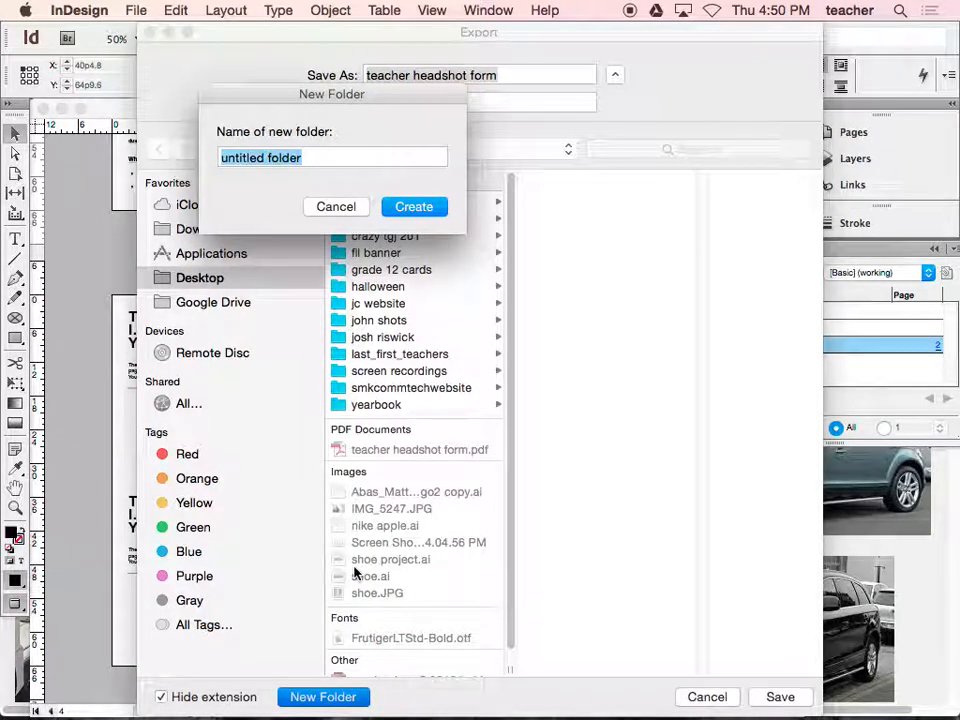
type("last_firs")
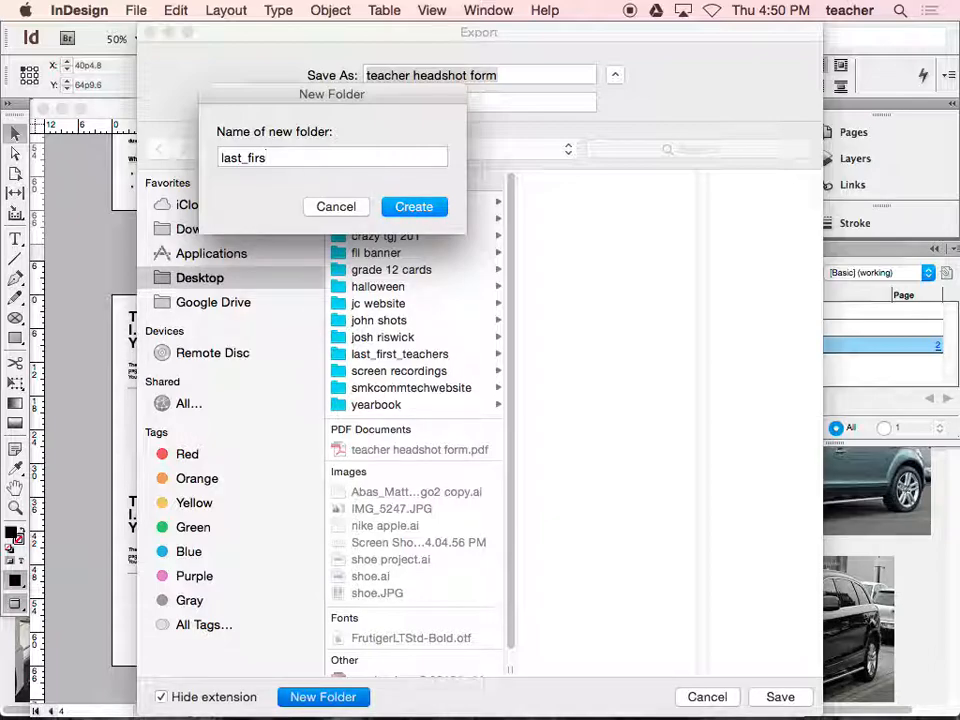
key("BackSpace")
key("BackSpace")
key("BackSpace")
key("BackSpace")
key("BackSpace")
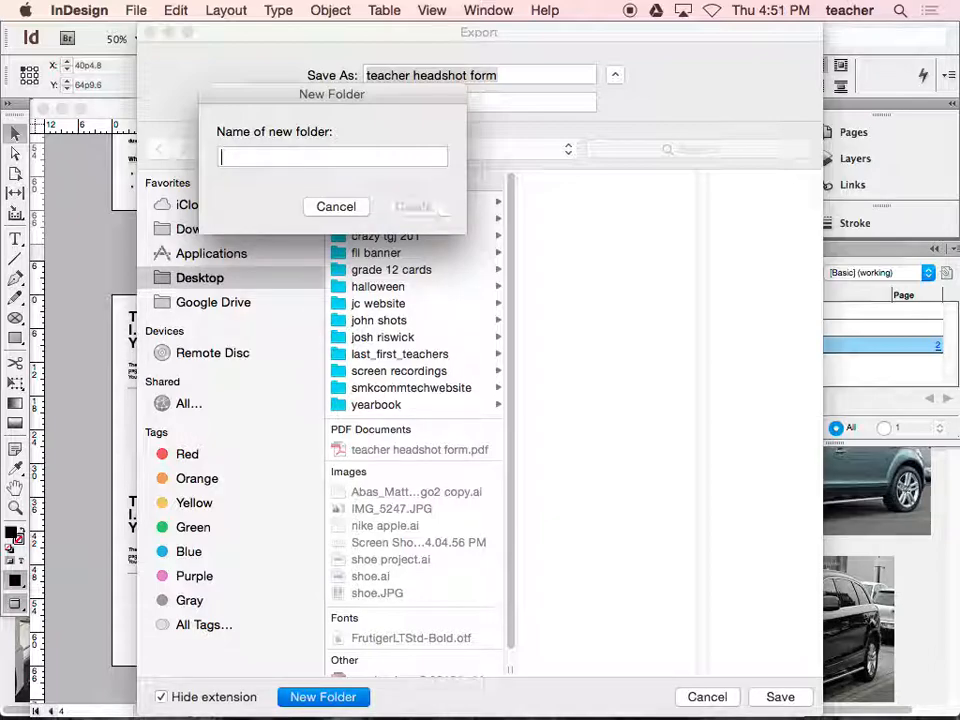
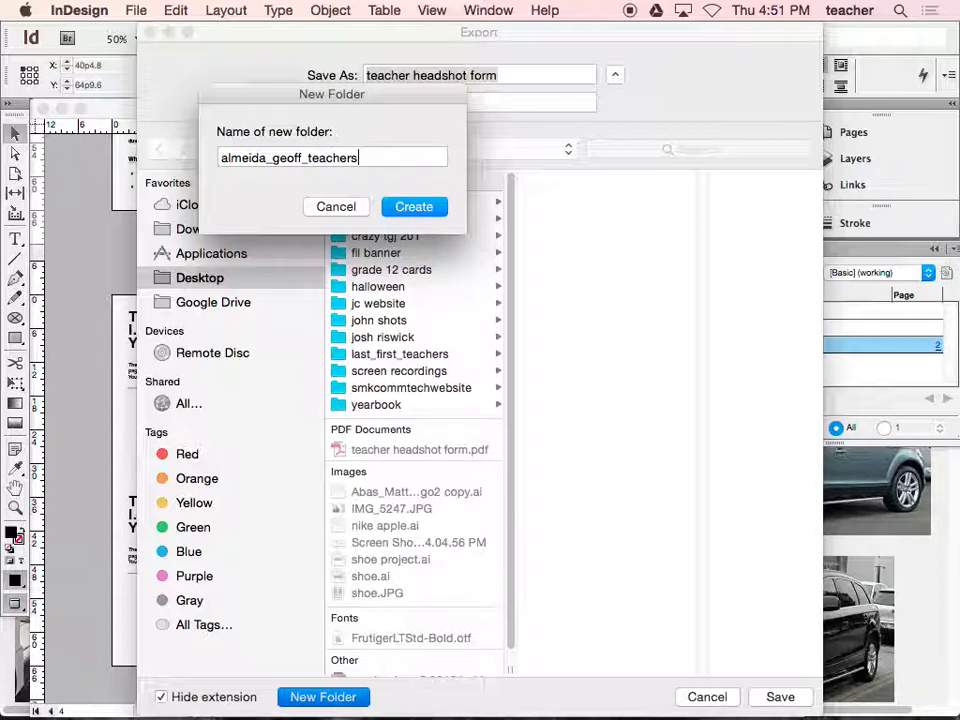
key("Return")
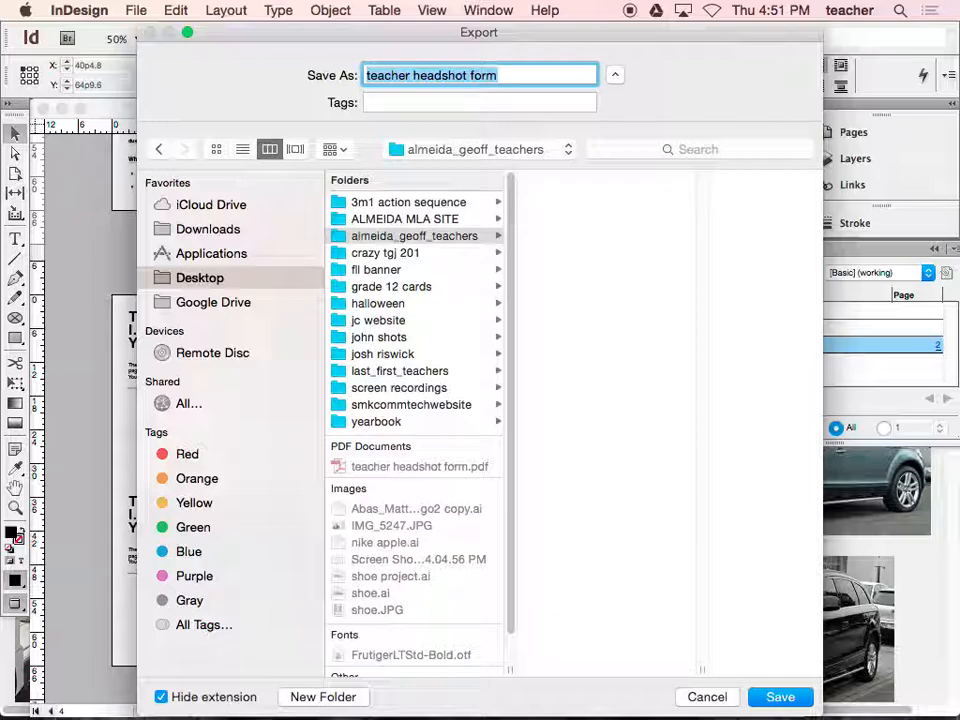
- Save the PDF in the new folder, naming it with the person's last name, first name and "teacher", joined by underscores
left_click(447, 236)
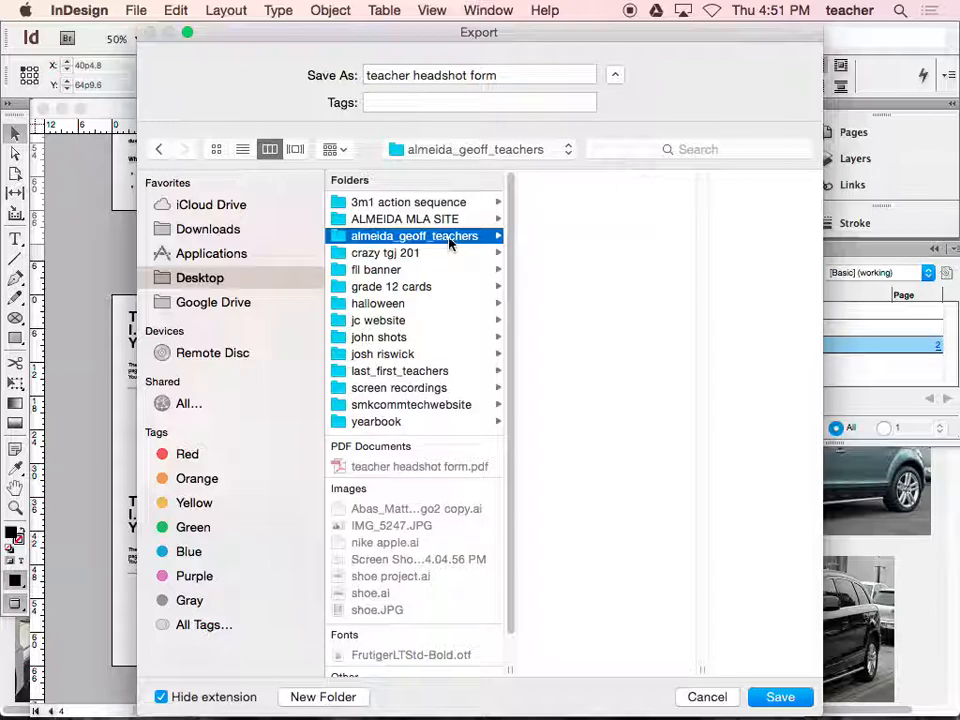
left_click(505, 77)
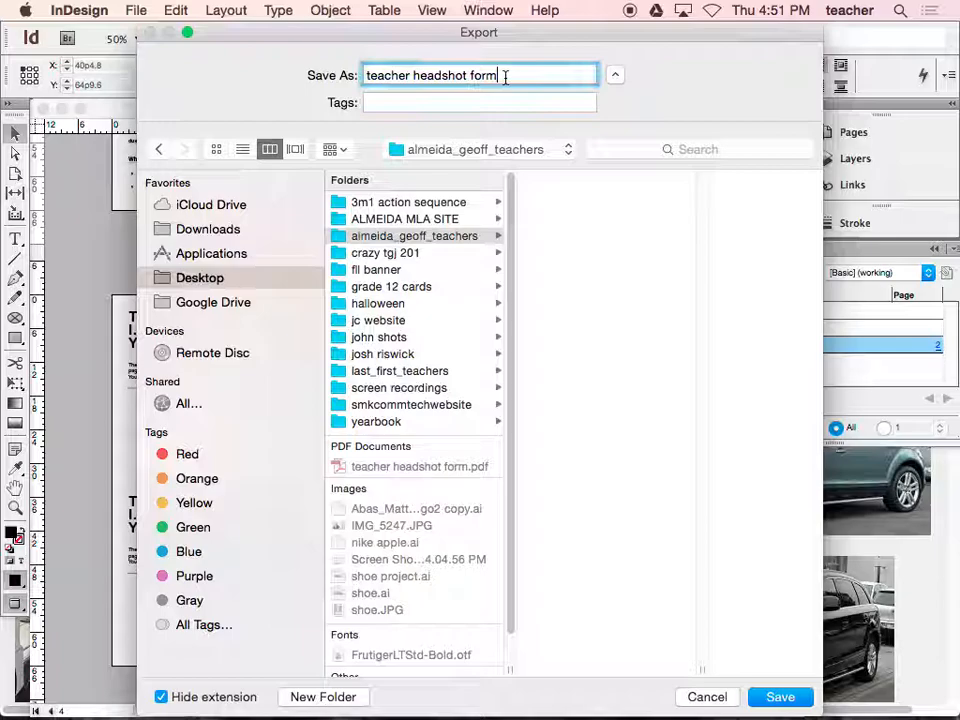
left_click_drag(505, 77, 345, 83)
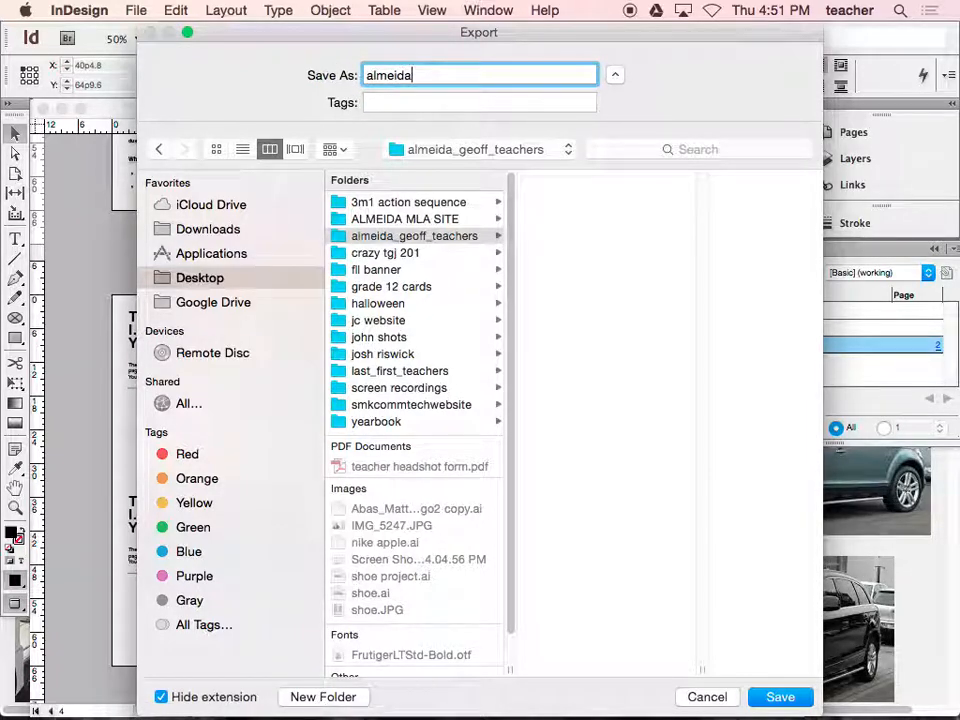
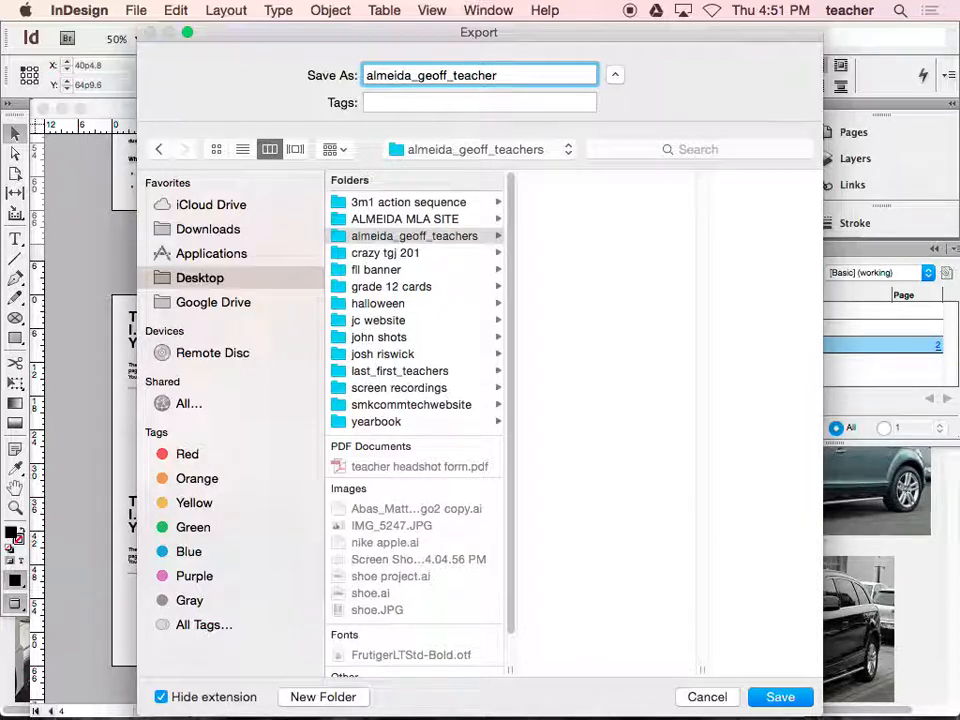
key("Return")
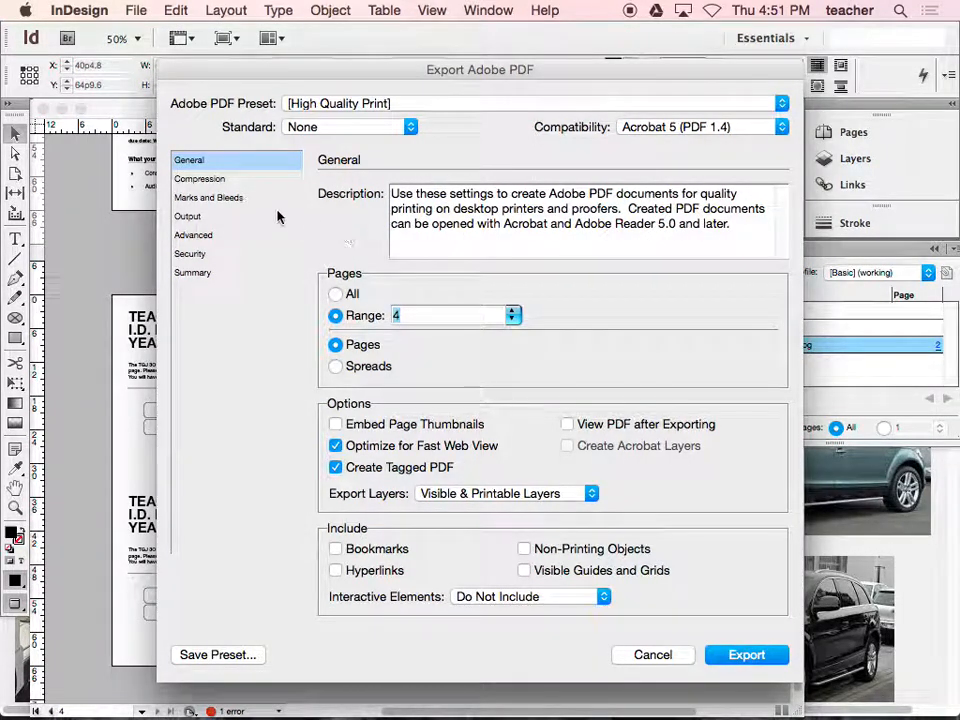
- Include crop marks and bleed marks in the PDF export settings
left_click(210, 198)
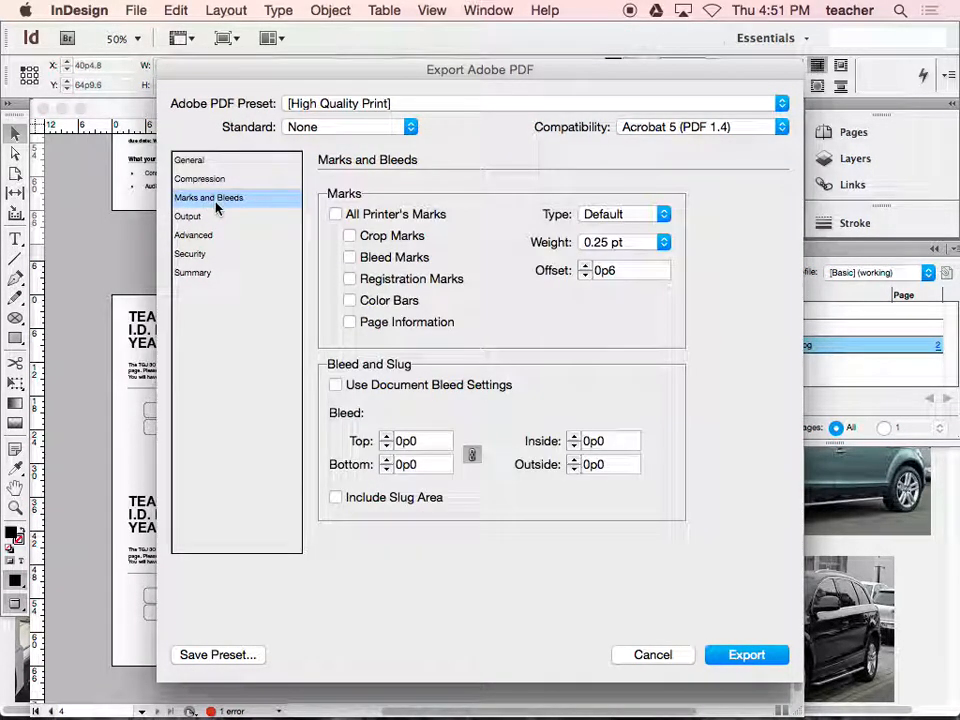
left_click(349, 236)
left_click(351, 259)
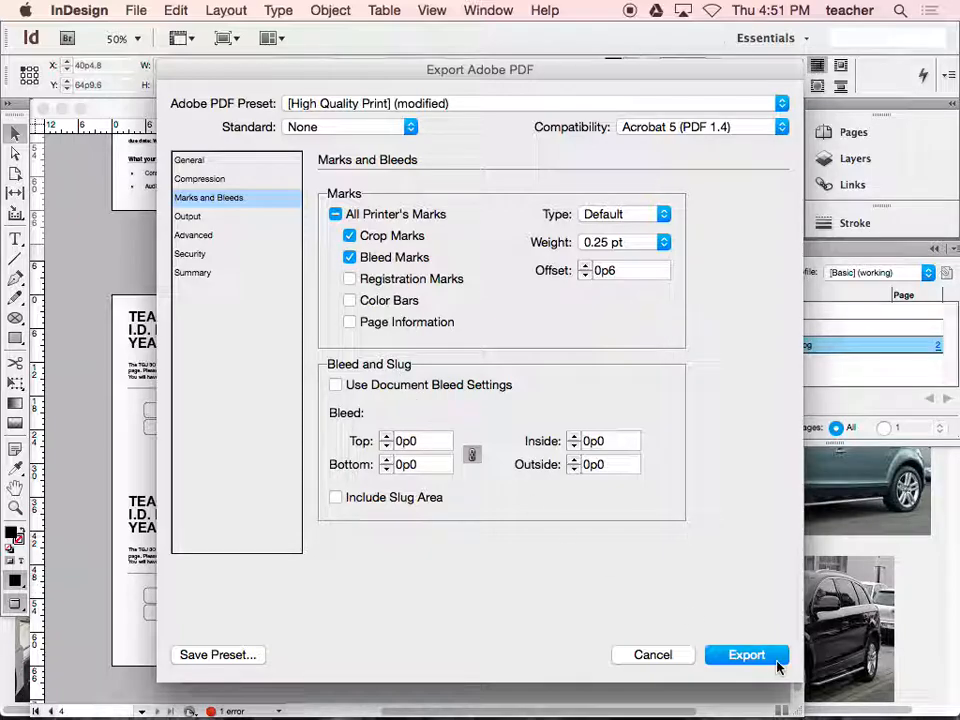
- Review the general and compression settings, enable Use Document Bleed Settings, and export the PDF
left_click(207, 160)
left_click(205, 179)
left_click(204, 198)
left_click(336, 386)
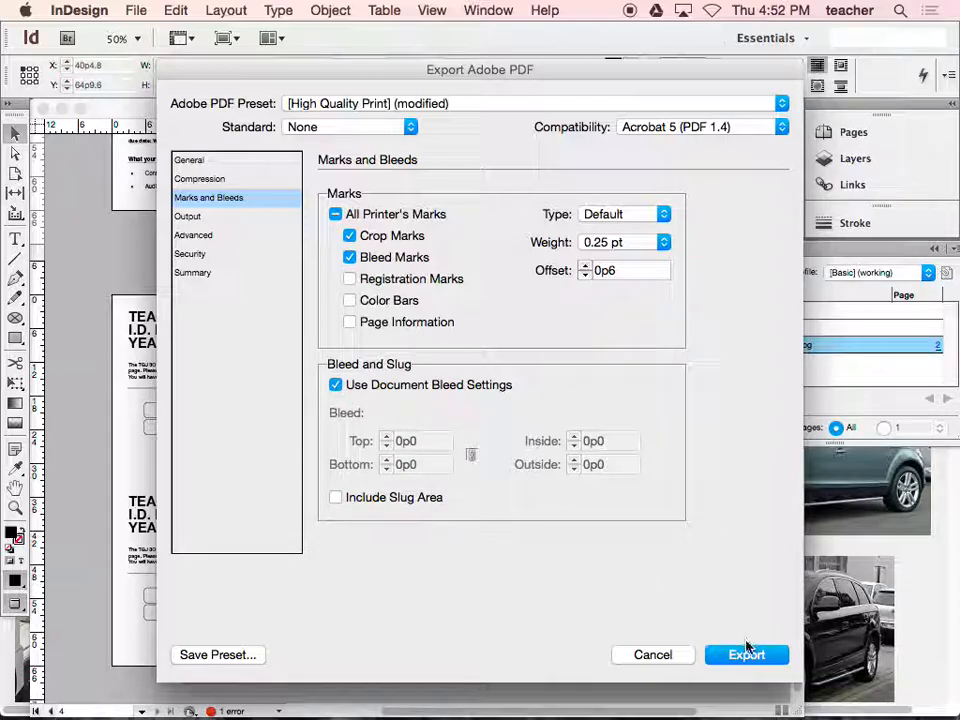
left_click(746, 654)
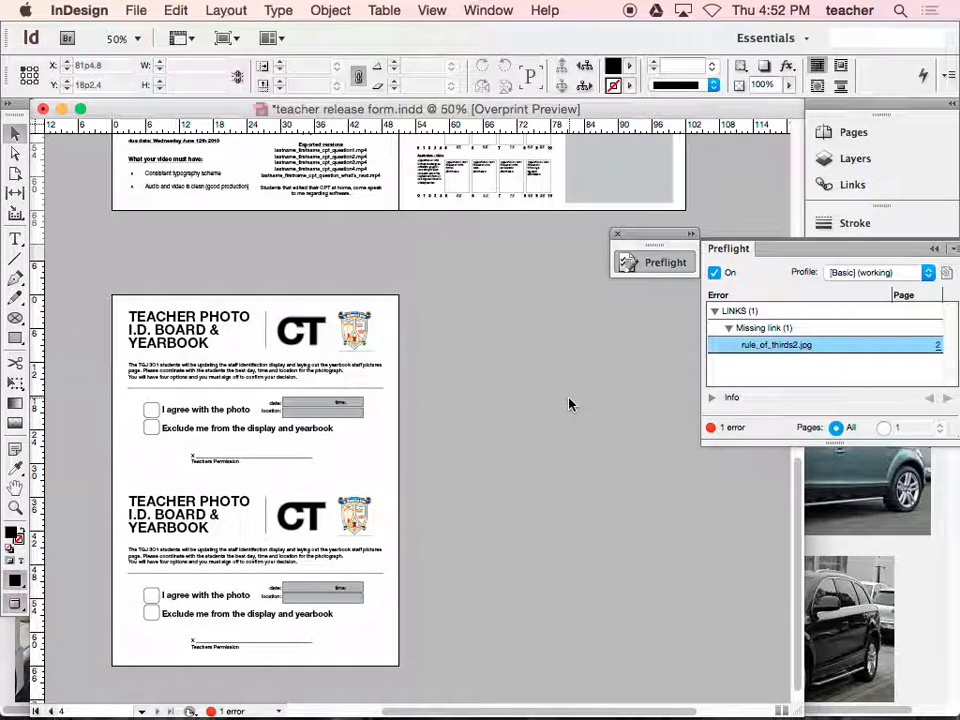
- Switch to Finder and show the Desktop folder's contents as a list sorted by name
mouse_move(96, 712)
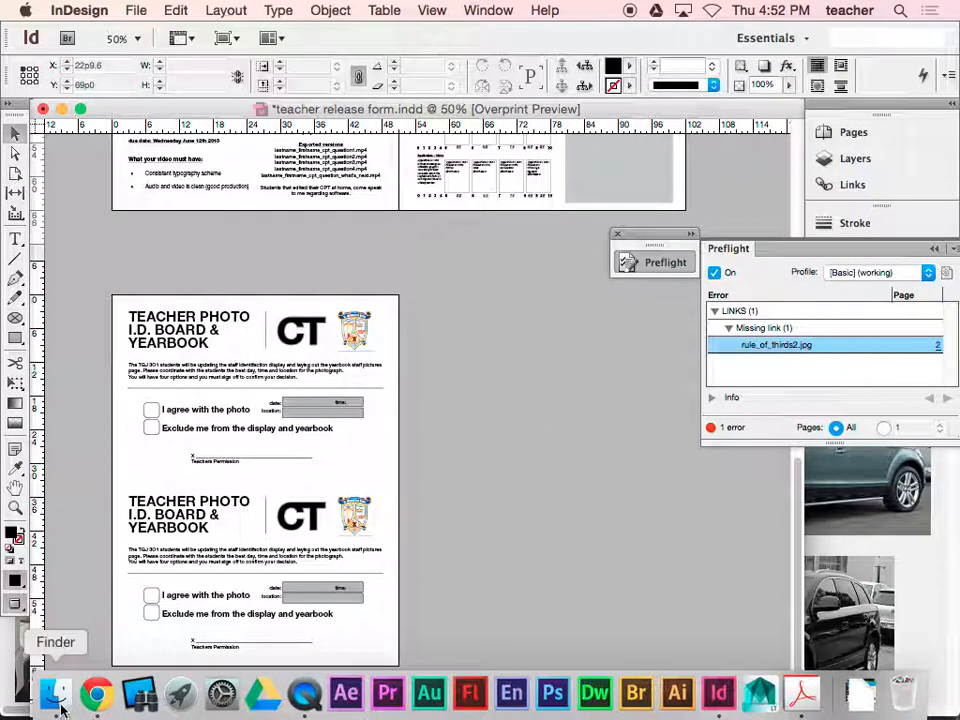
left_click(57, 698)
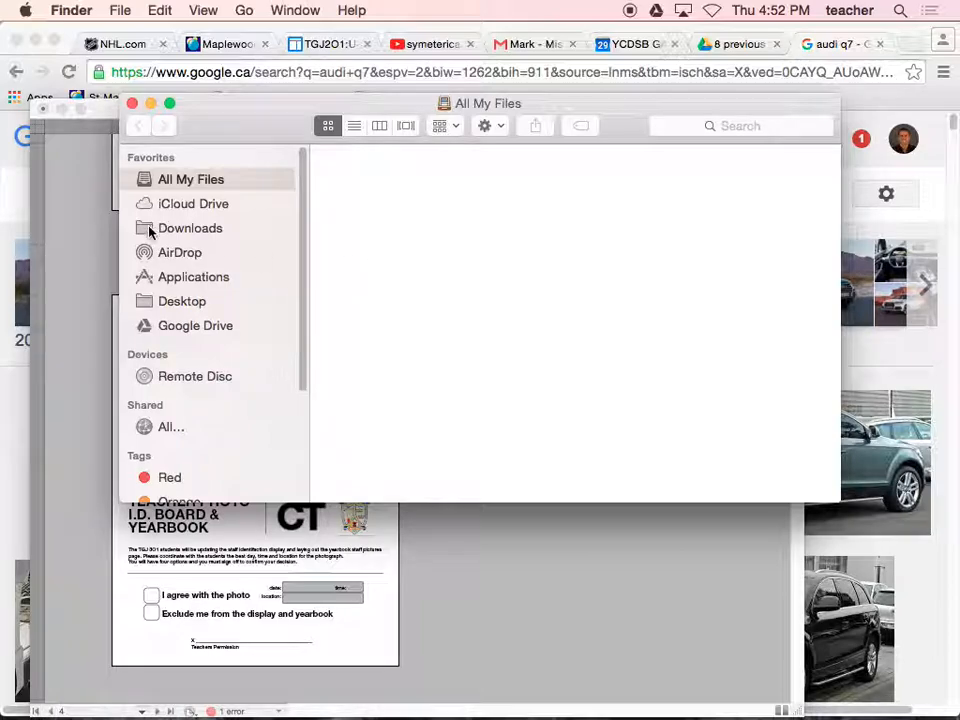
left_click(180, 302)
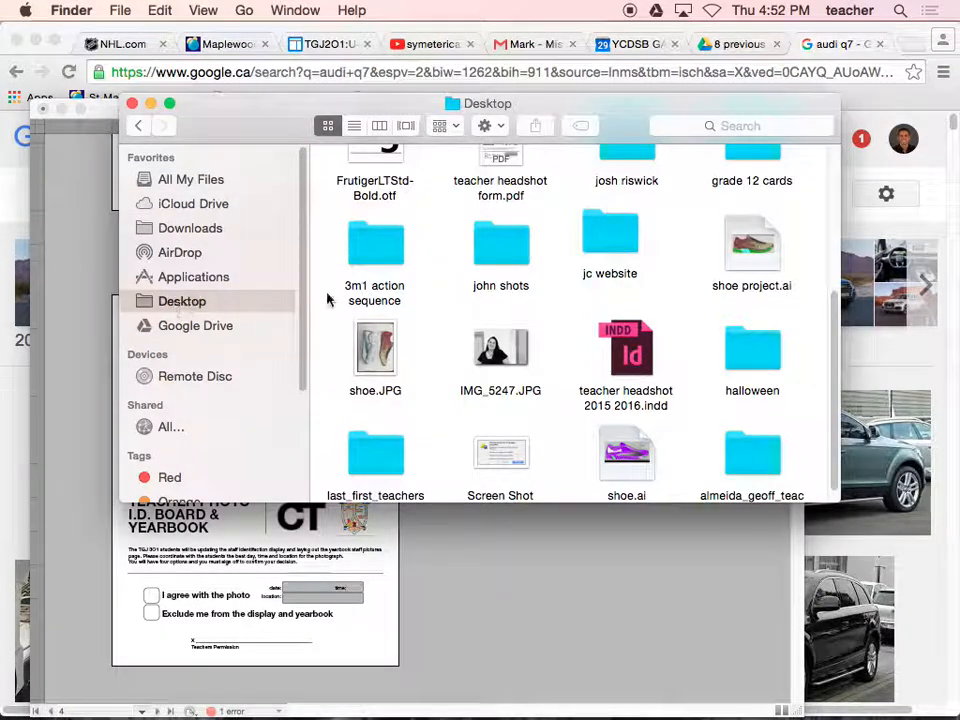
scroll(533, 297, "up", 2)
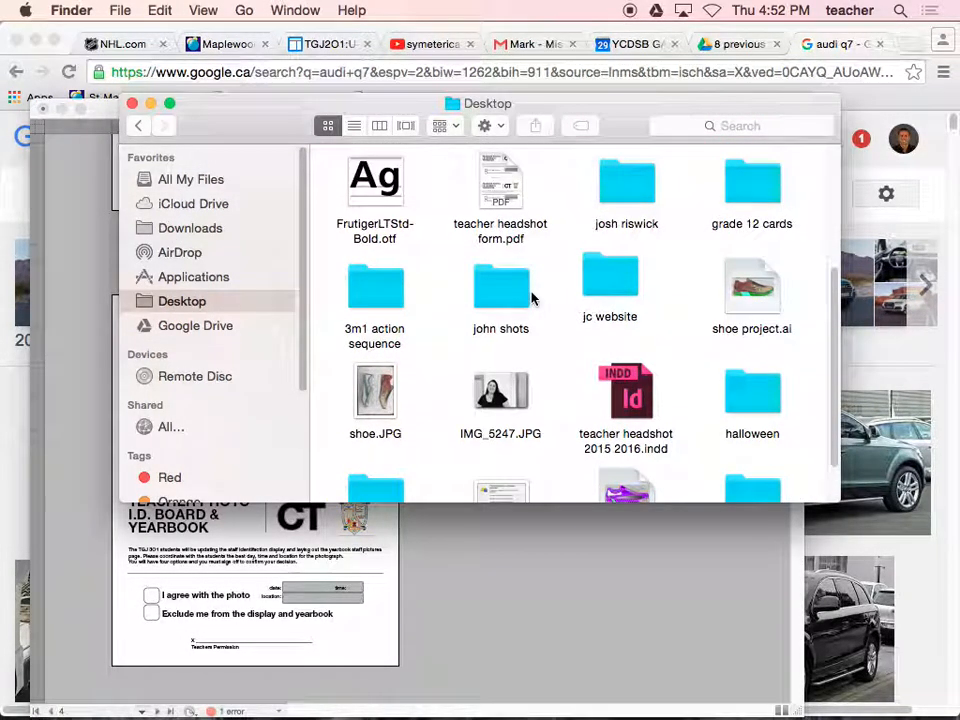
scroll(533, 297, "up", 5)
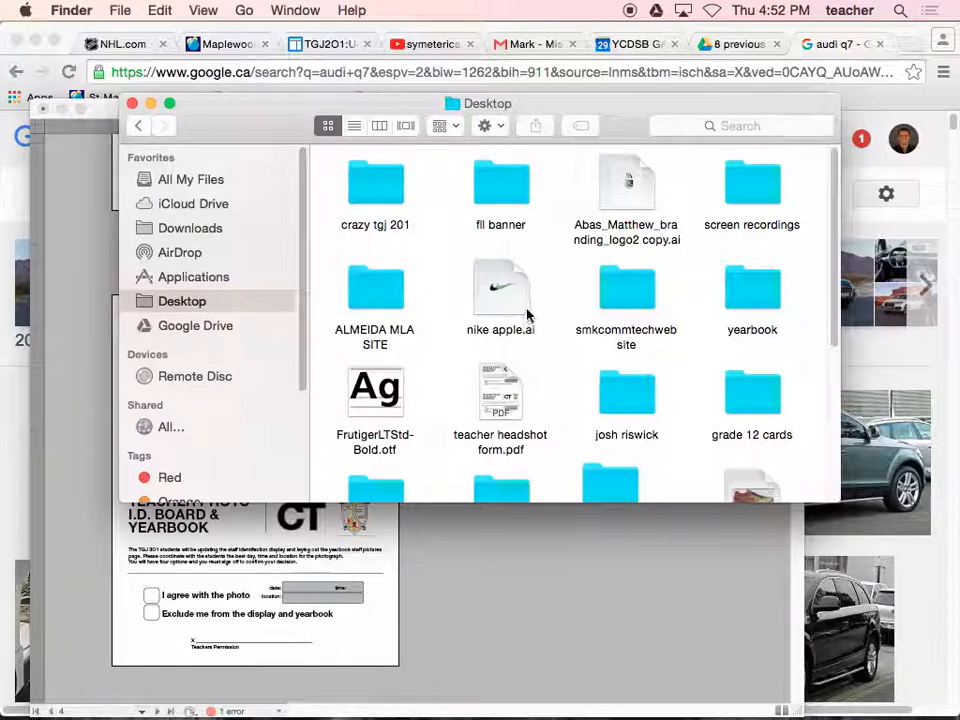
left_click(353, 127)
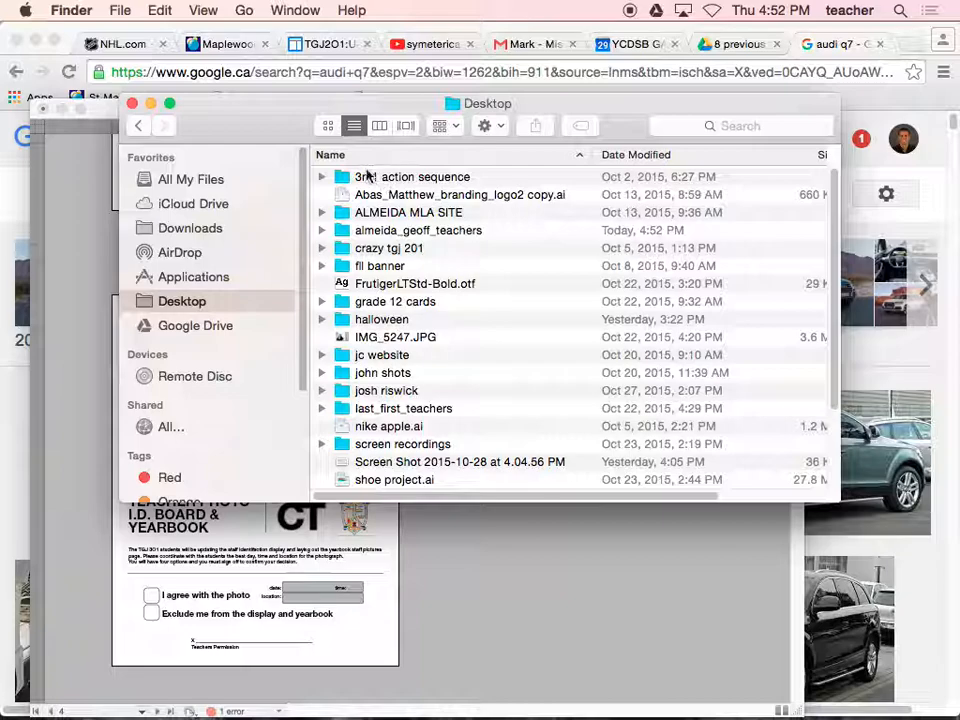
left_click(368, 158)
left_click(368, 158)
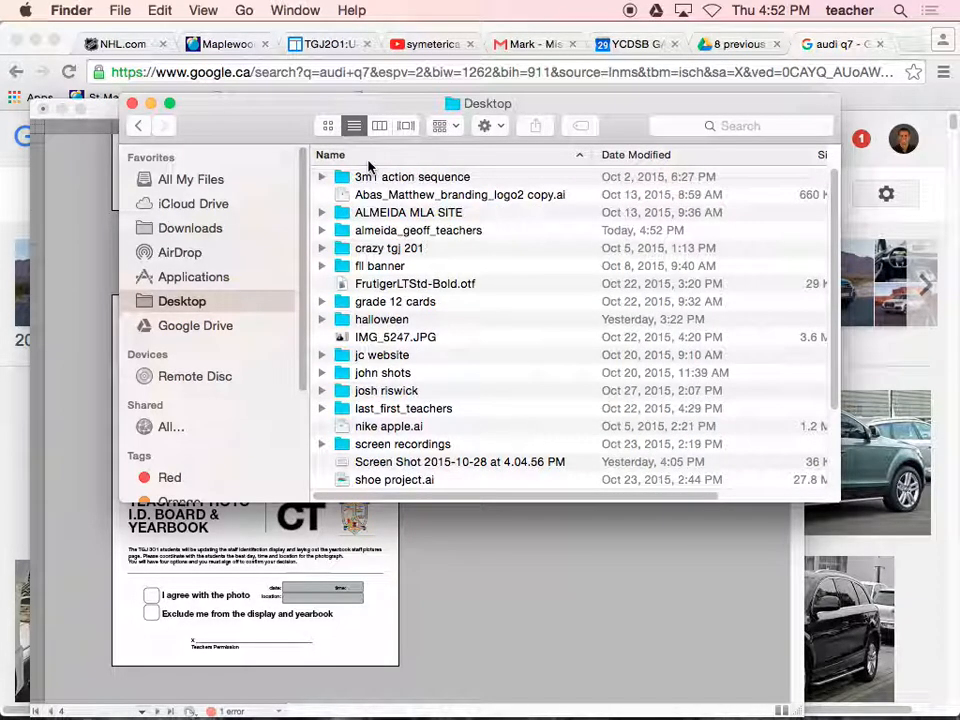
- Open the exported teacher PDF from the new Desktop folder, inspect its page and crop marks, and close the open PDFs
double_click(381, 232)
double_click(405, 180)
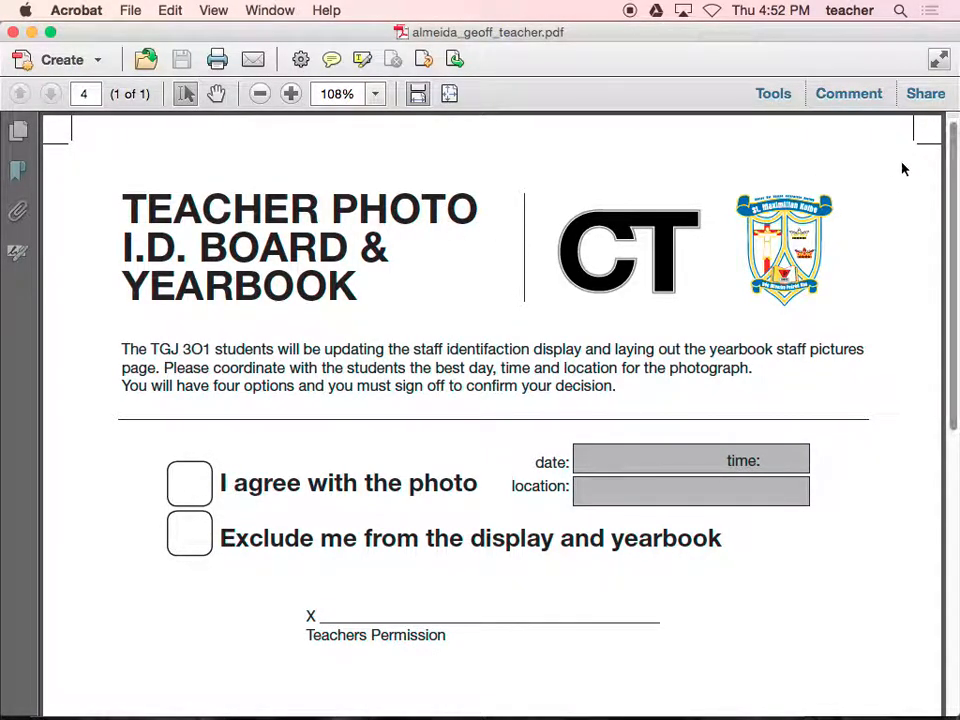
scroll(894, 182, "down", 6)
scroll(893, 182, "down", 3)
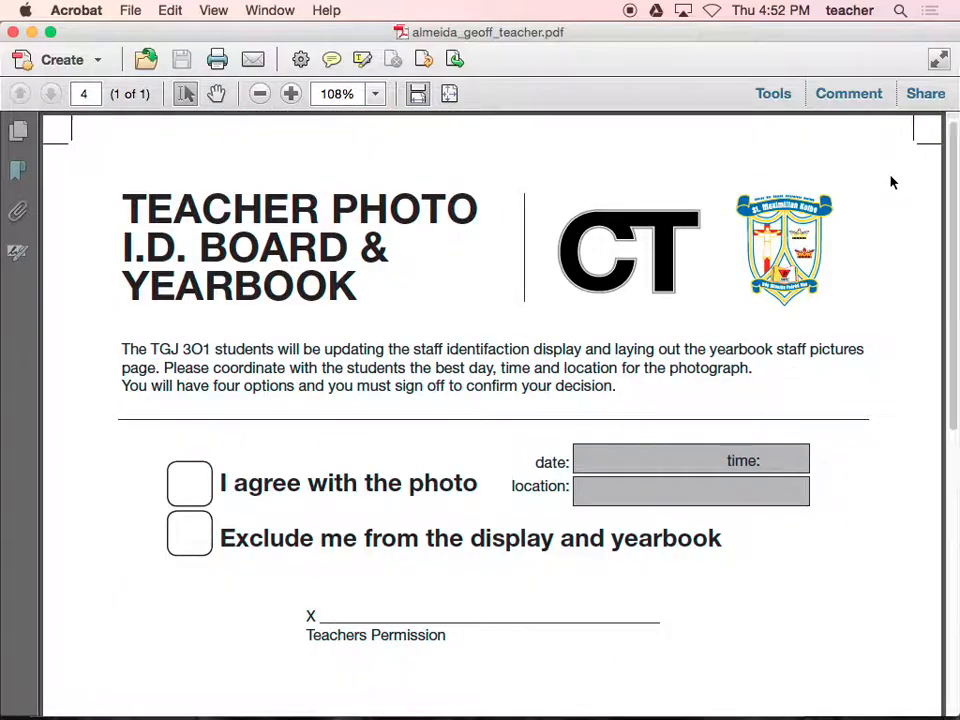
left_click(13, 33)
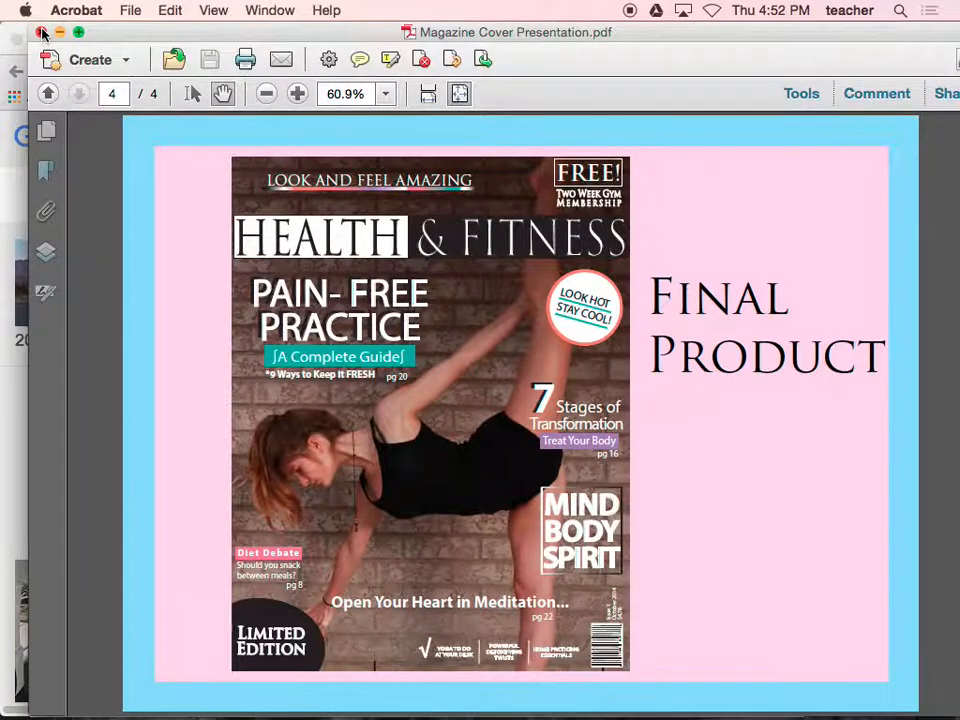
left_click(41, 32)
- Return to InDesign, start packaging the document, and review its summary, fonts, links and images, colors and inks, and print settings
left_click(92, 214)
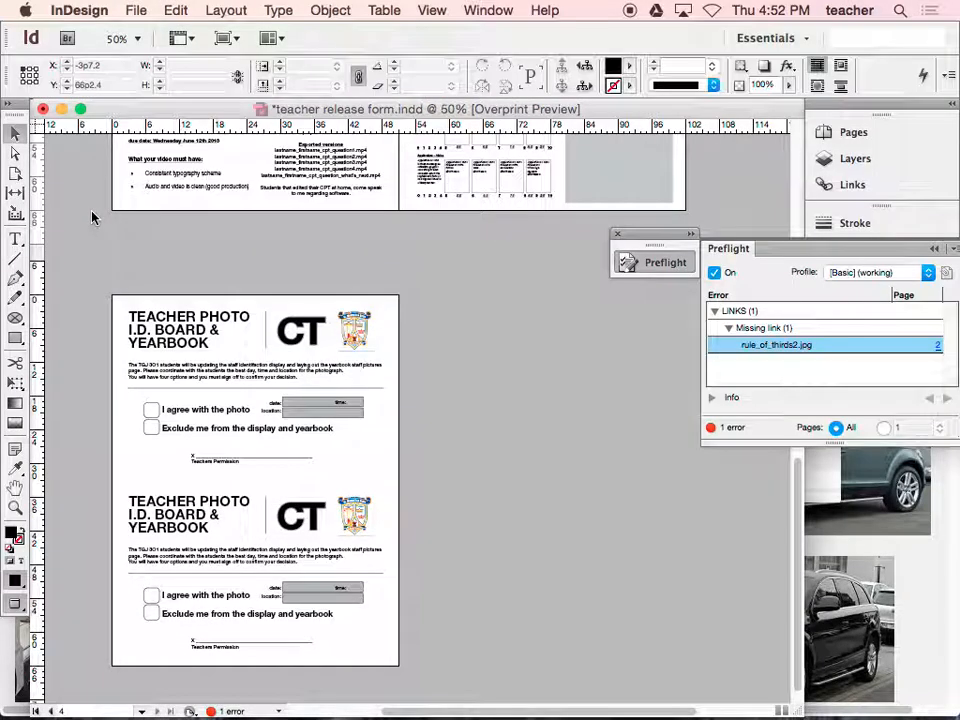
left_click(140, 10)
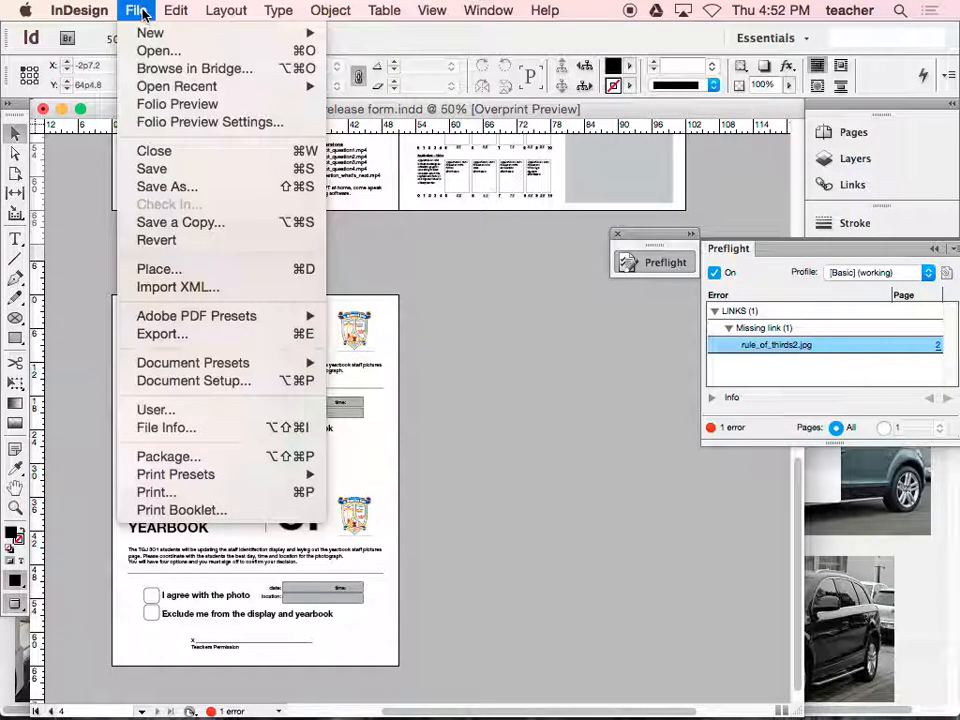
left_click(200, 458)
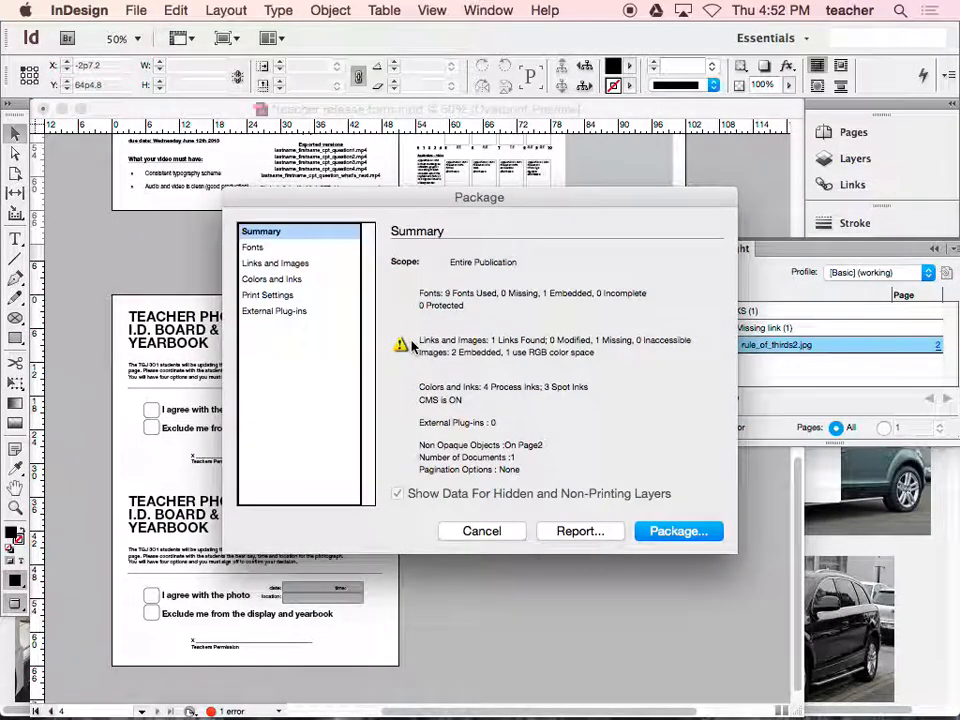
left_click(295, 247)
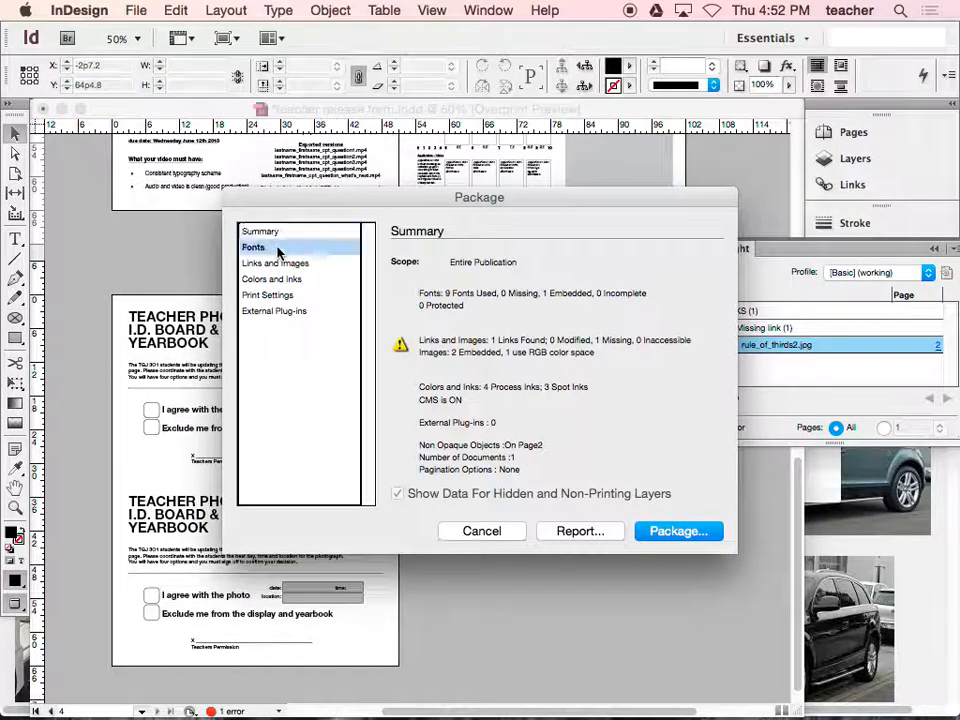
left_click(282, 264)
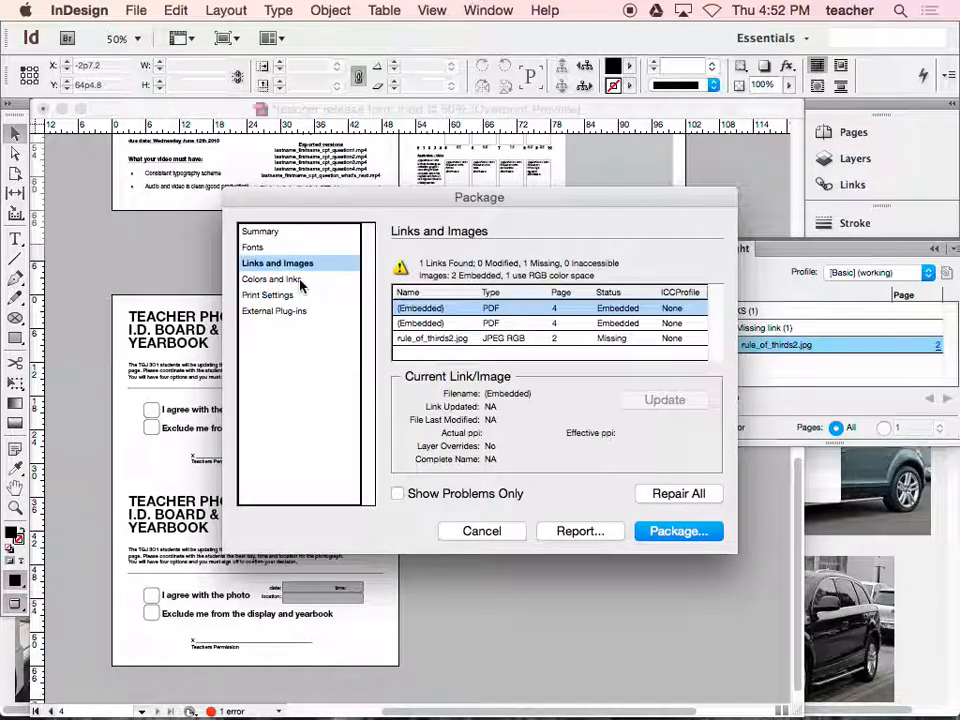
left_click(283, 280)
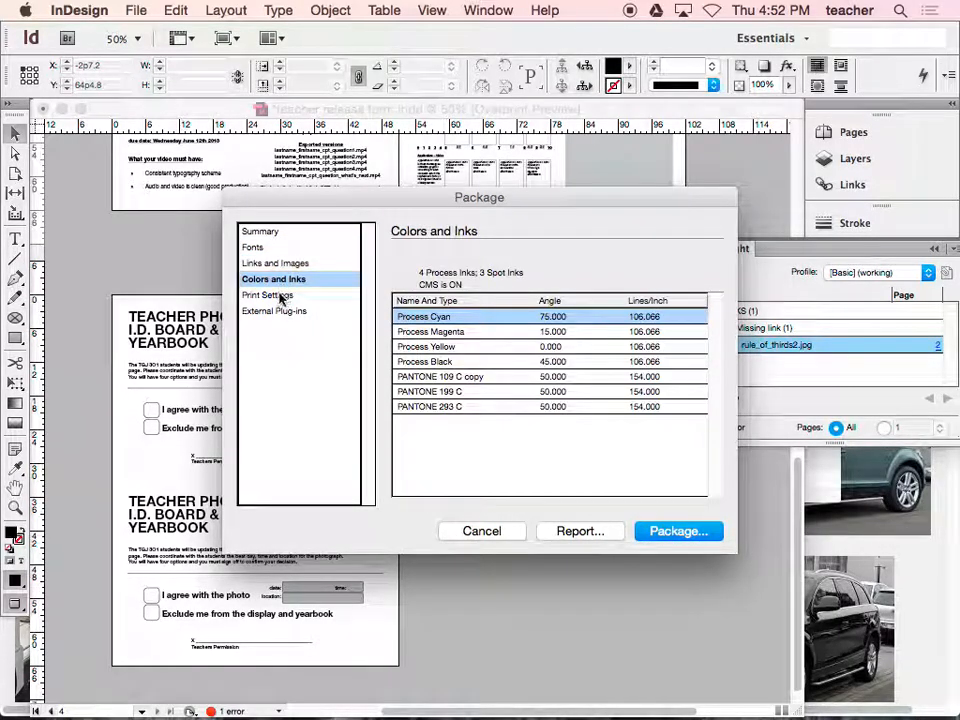
left_click(279, 297)
left_click(262, 232)
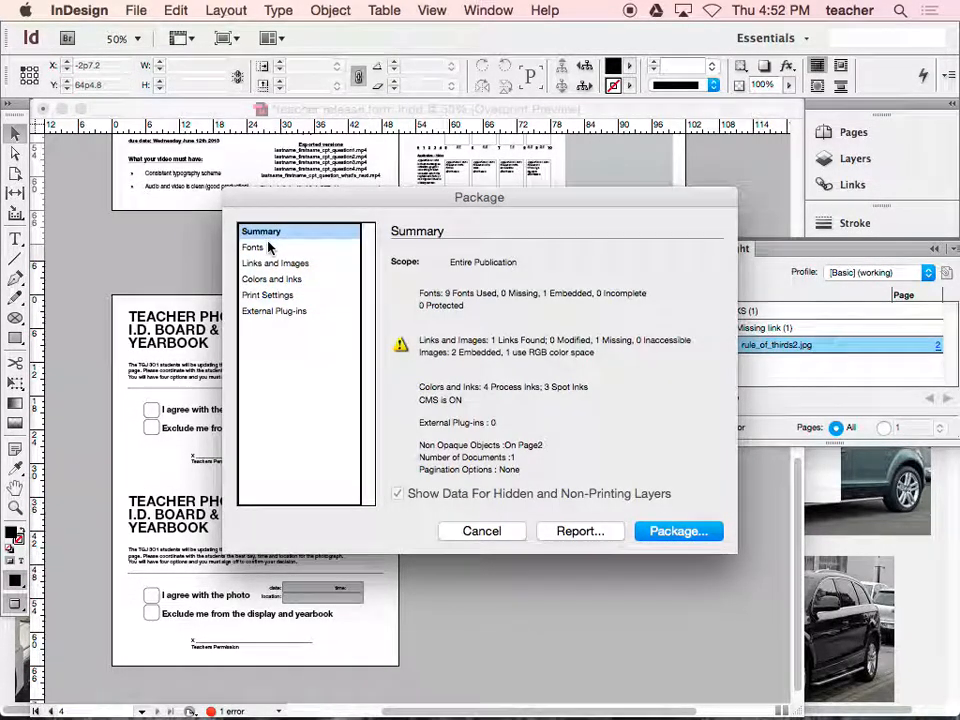
- Save the publication and package it with the default printing instructions into the Desktop folder that holds the exported PDF
left_click(650, 531)
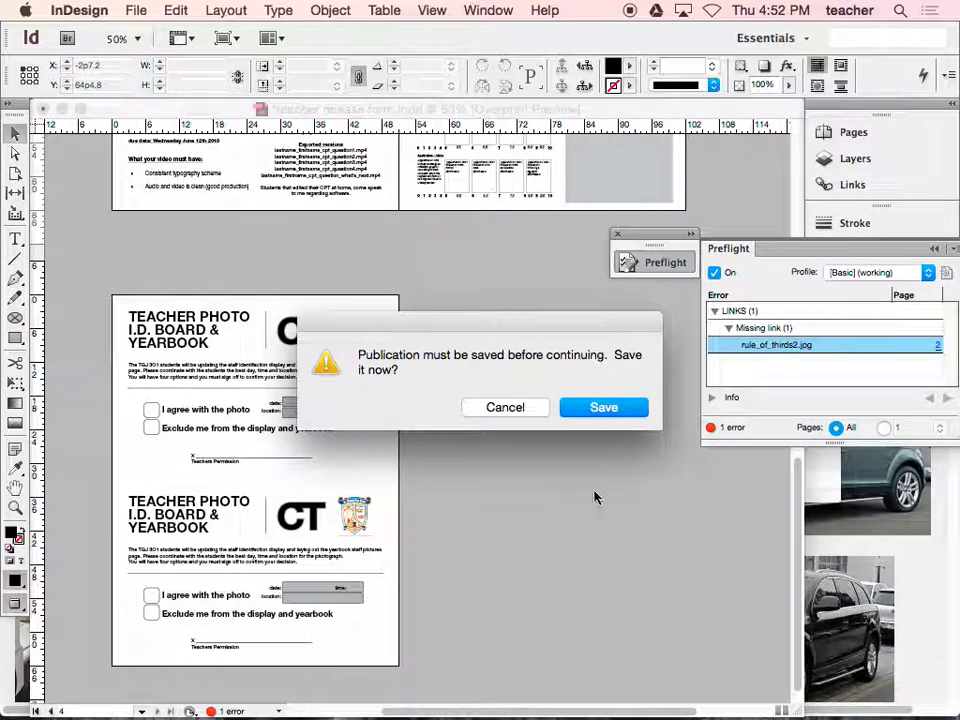
left_click(565, 408)
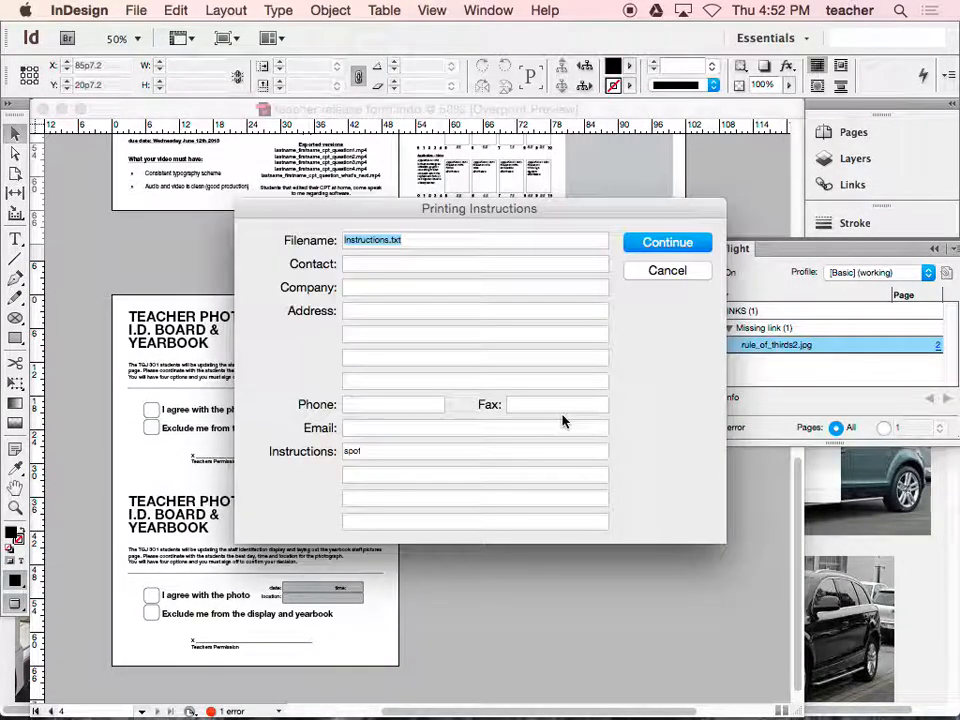
left_click(650, 245)
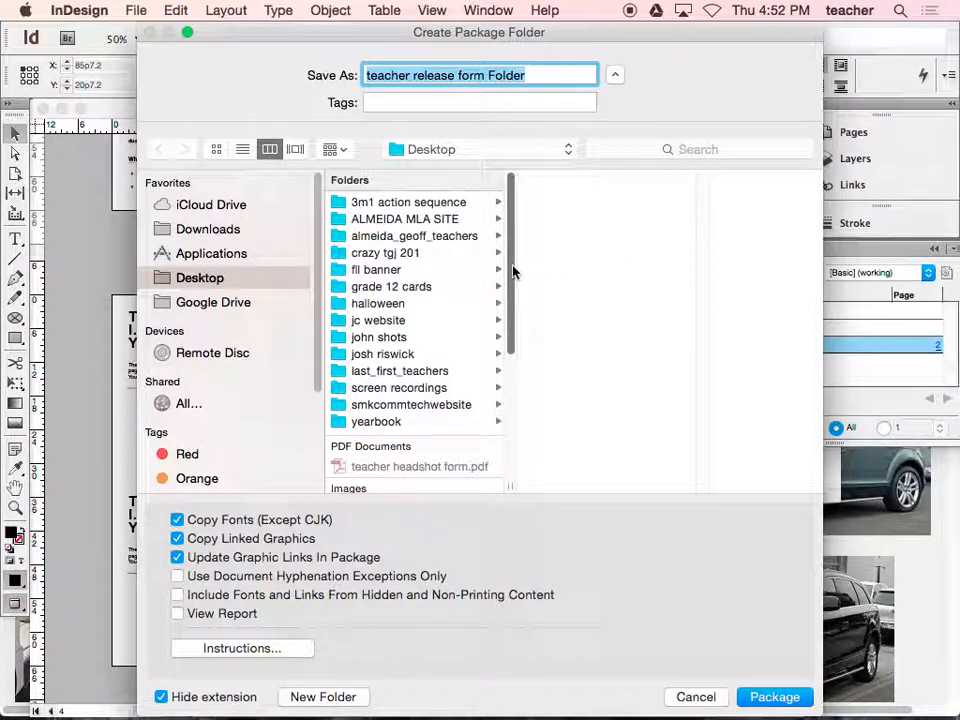
left_click(453, 237)
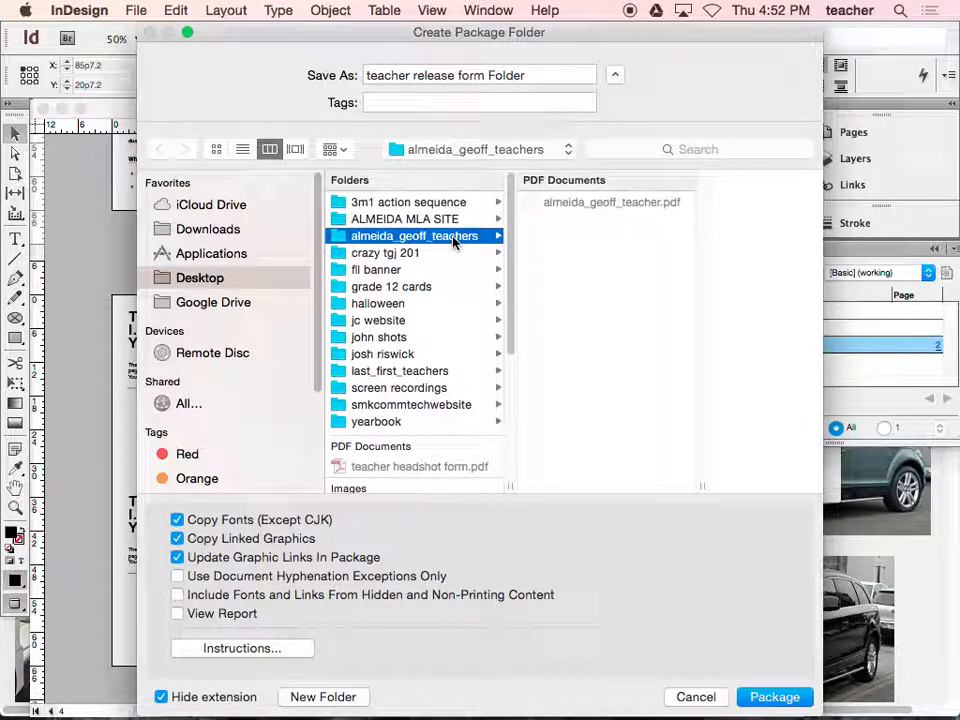
left_click(767, 700)
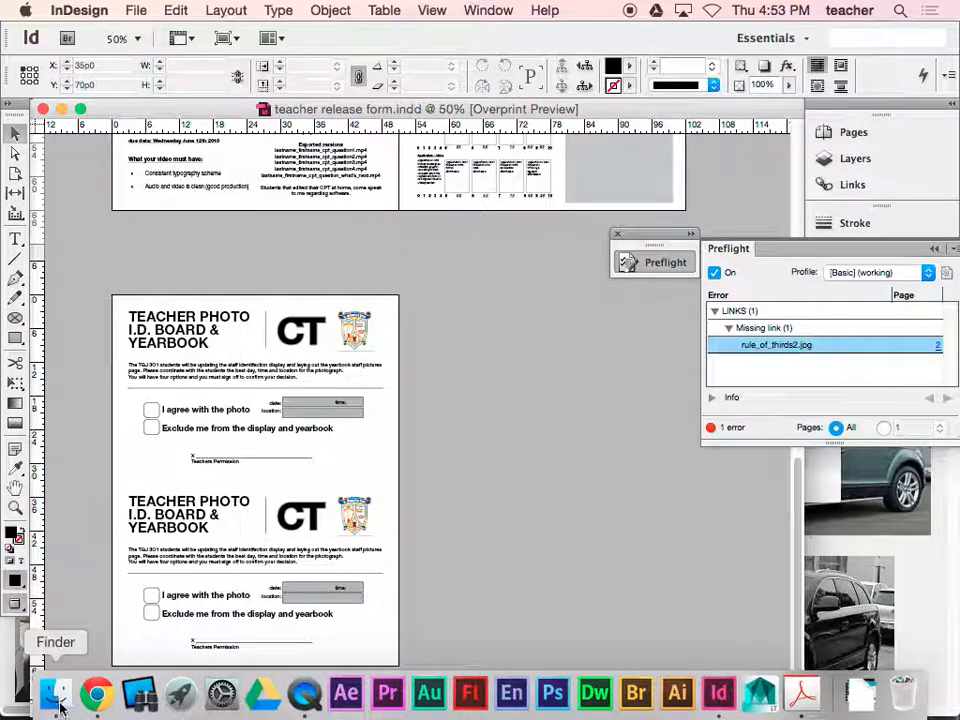
- In Finder, rename the "teacher release form Folder" package with the person's last name, first name and "teachers", joined by underscores
left_click(55, 692)
left_click(399, 339)
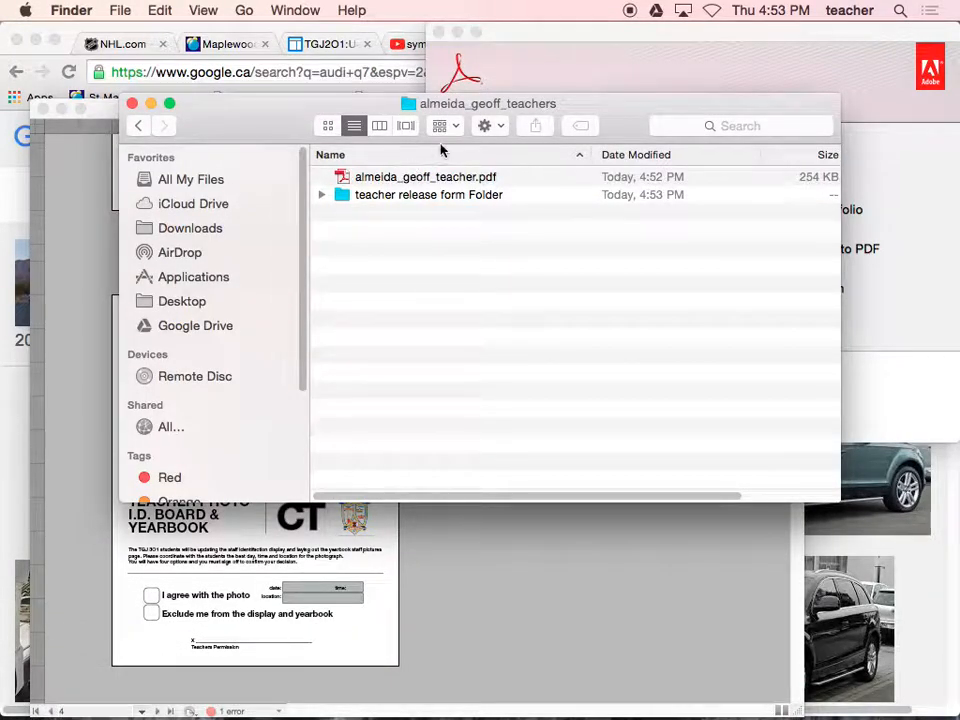
left_click(393, 200)
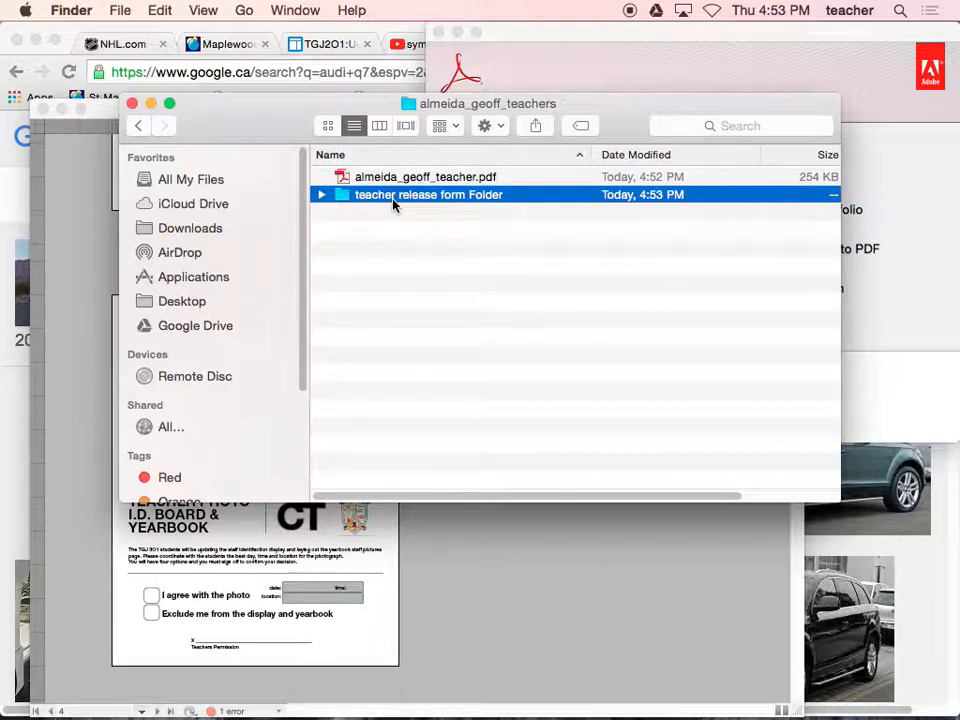
left_click(393, 198)
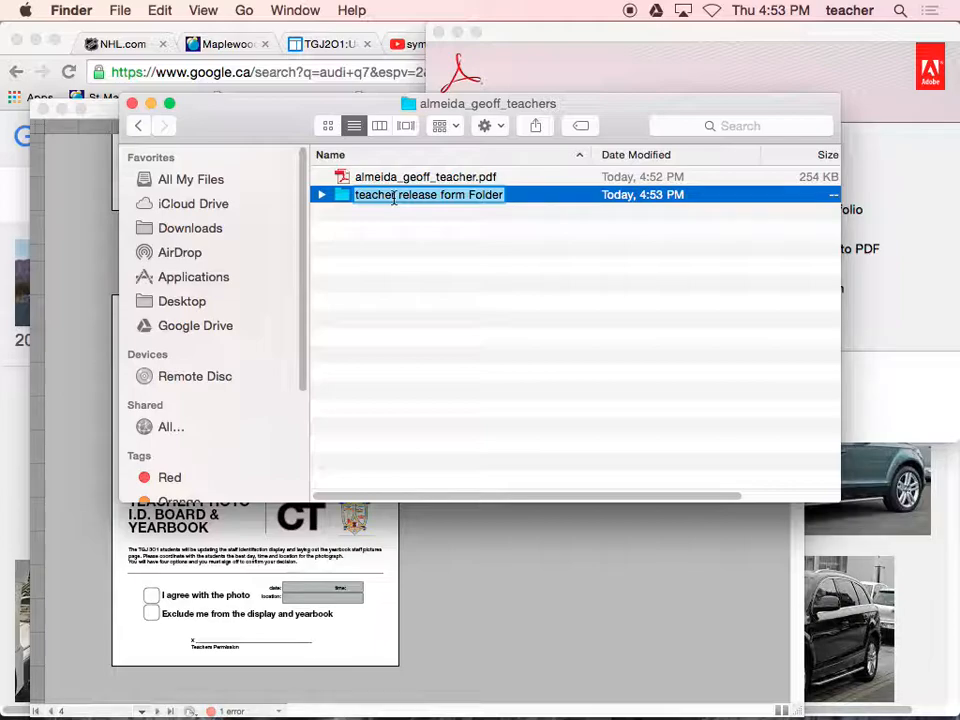
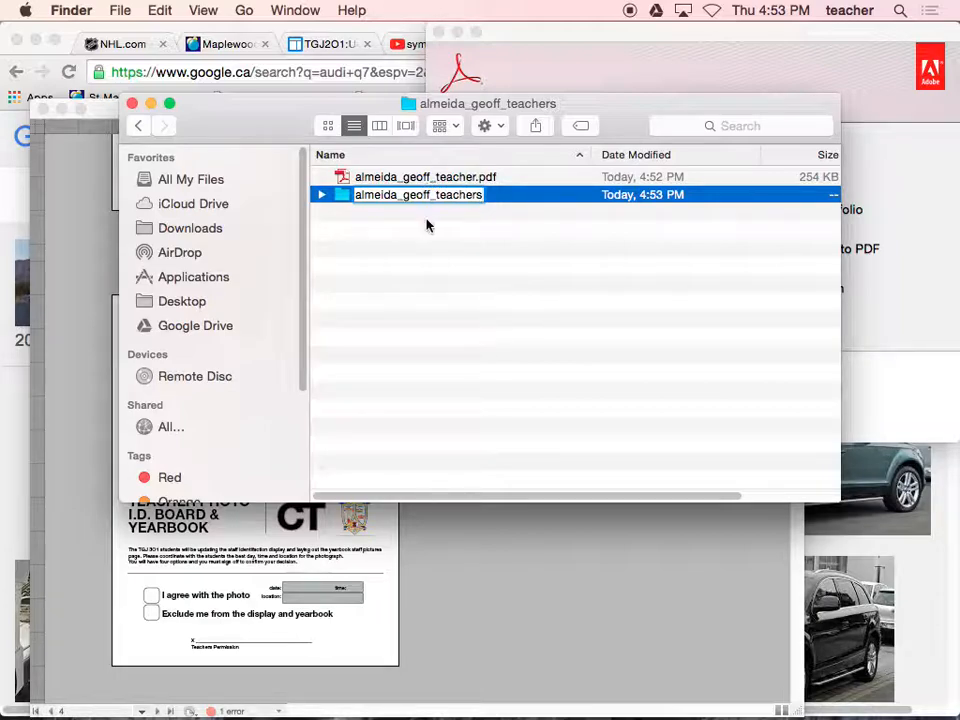
key("Return")
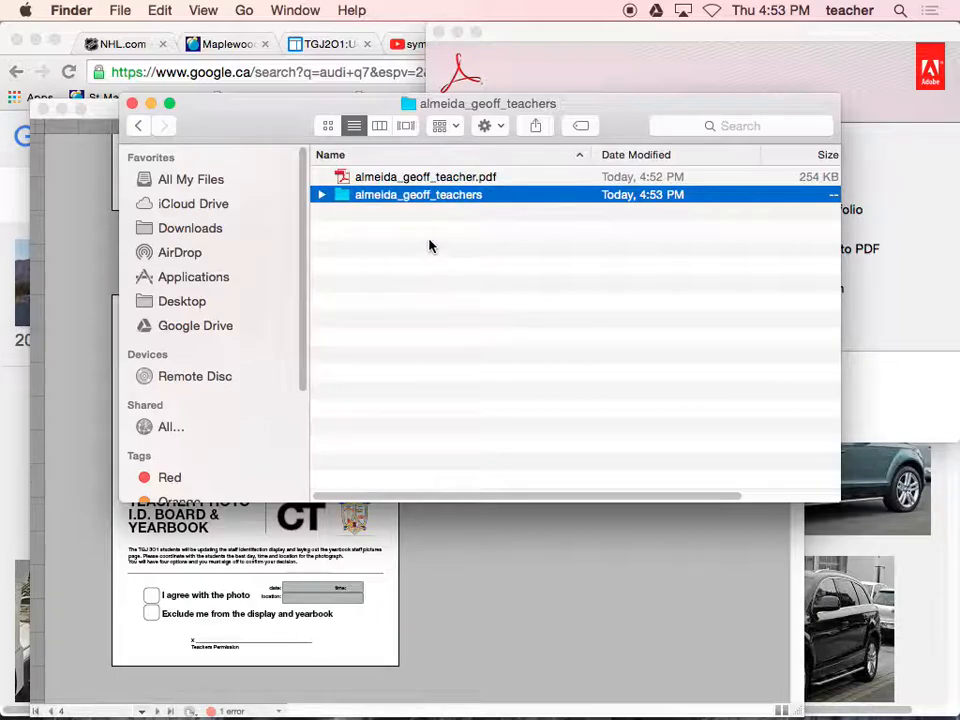
- Rename the packaged teacher release form.indd with the person's last name, first name and "teachers", joined by underscores, keeping the .indd extension
double_click(413, 195)
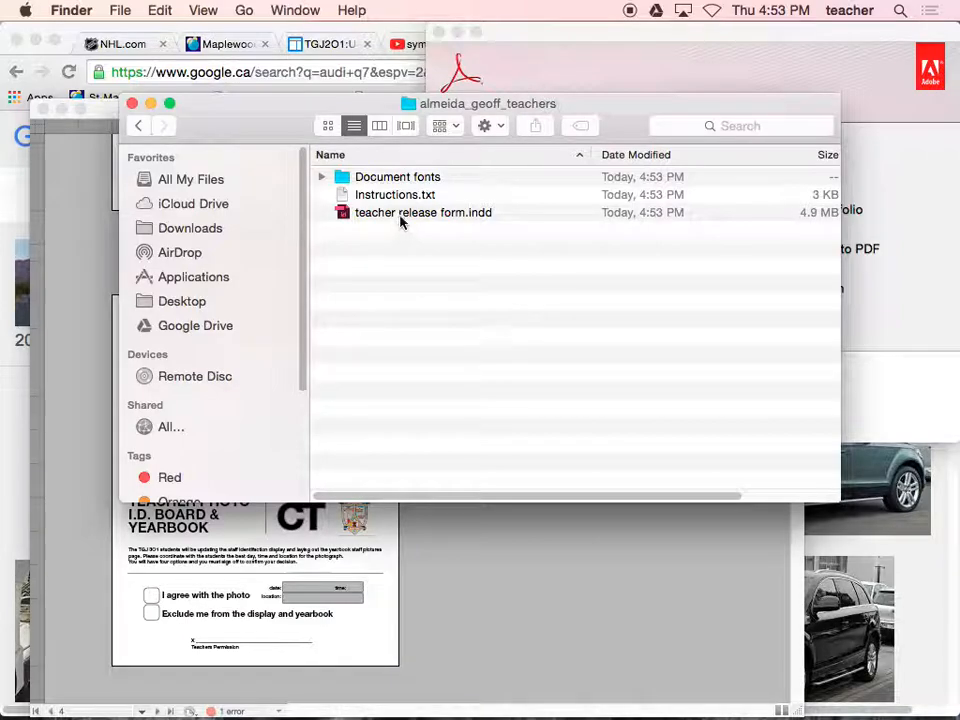
left_click(401, 214)
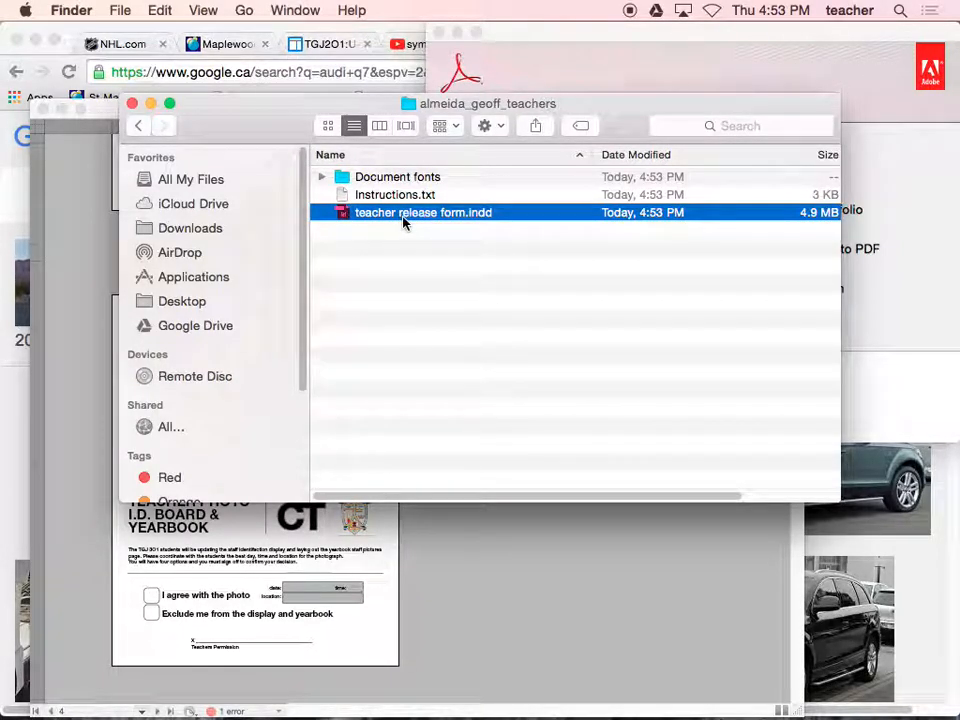
left_click(404, 214)
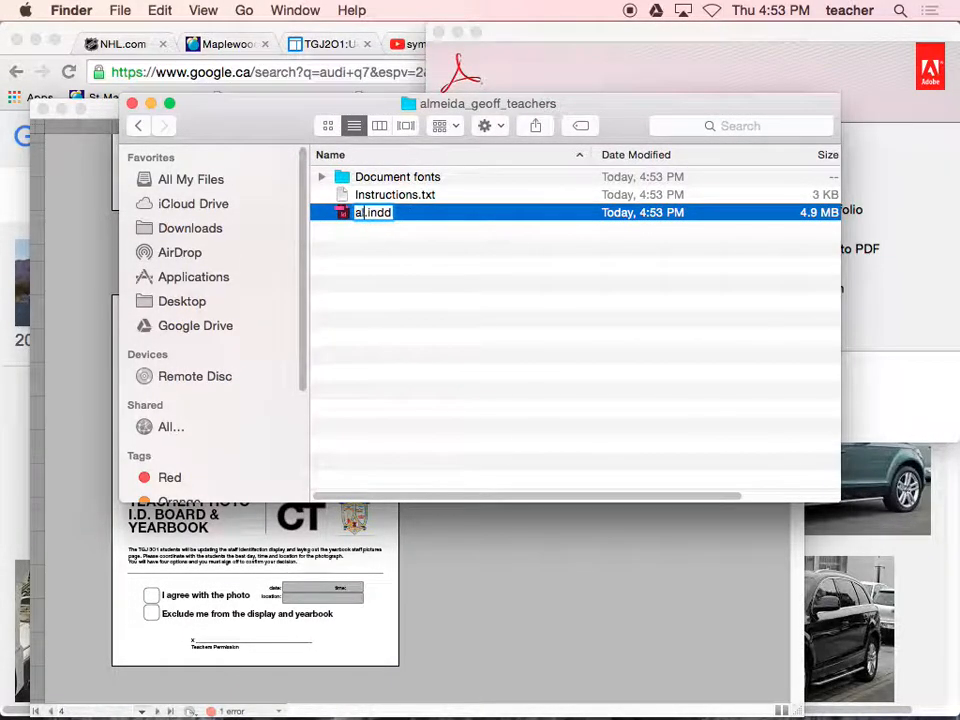
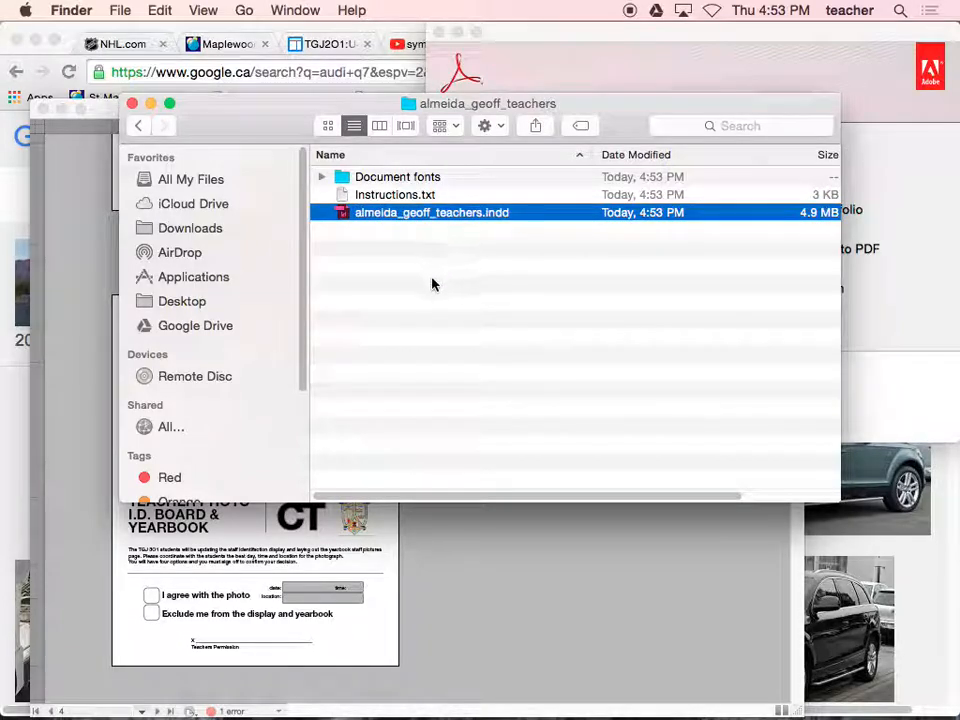
key("Return")
- Switch to InDesign and package the document with default printing instructions, naming the folder with the person's last name, first name and "teacher", joined by underscores
left_click(482, 510)
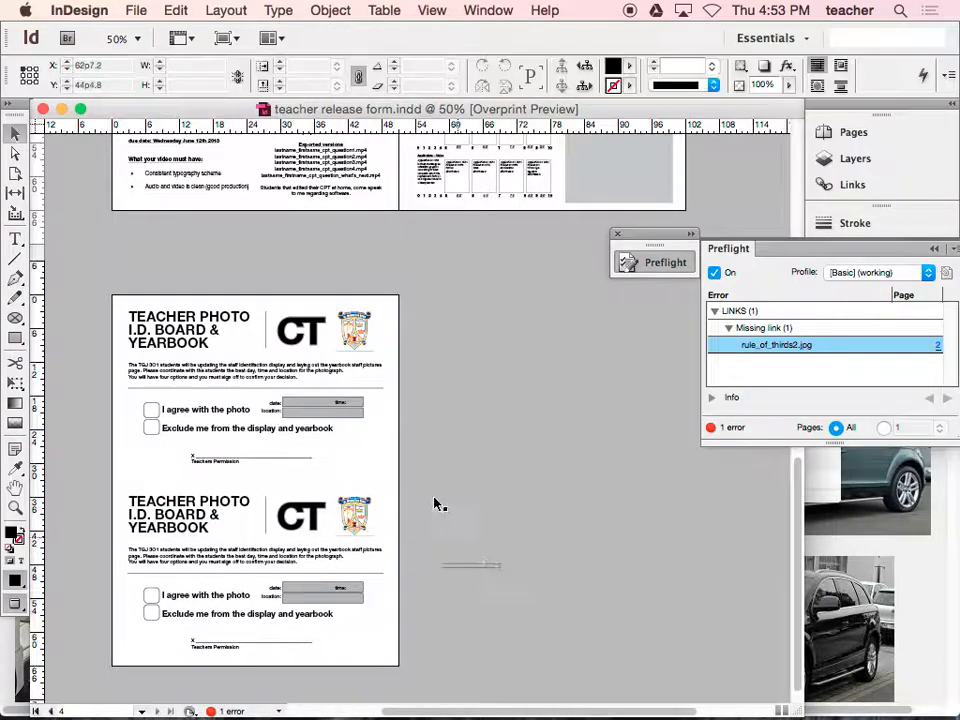
left_click(135, 11)
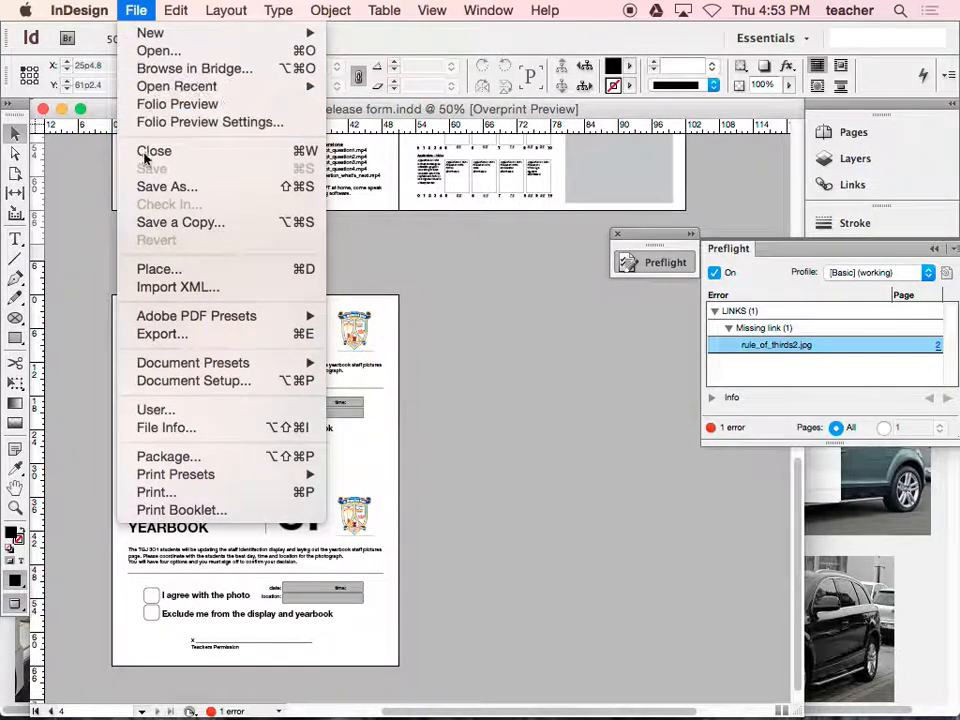
left_click(185, 456)
left_click(650, 530)
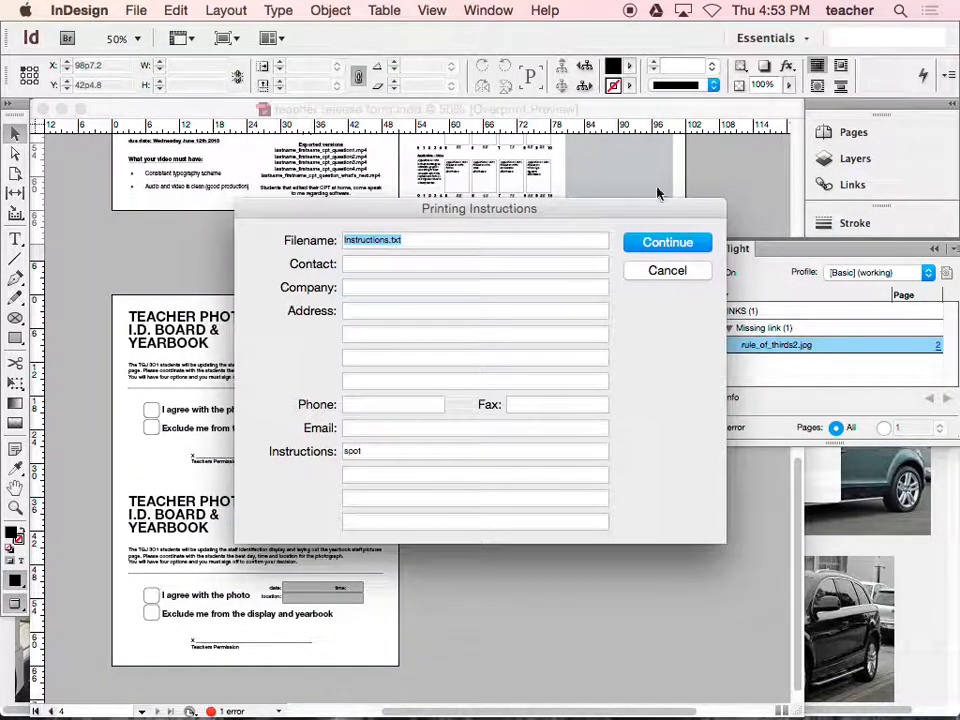
left_click(670, 244)
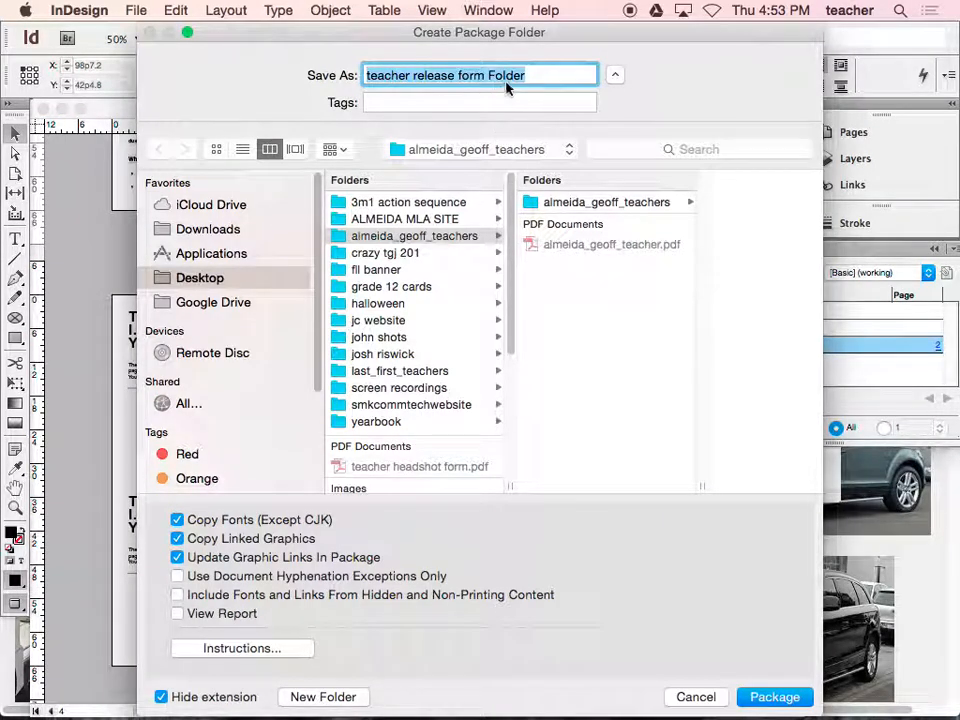
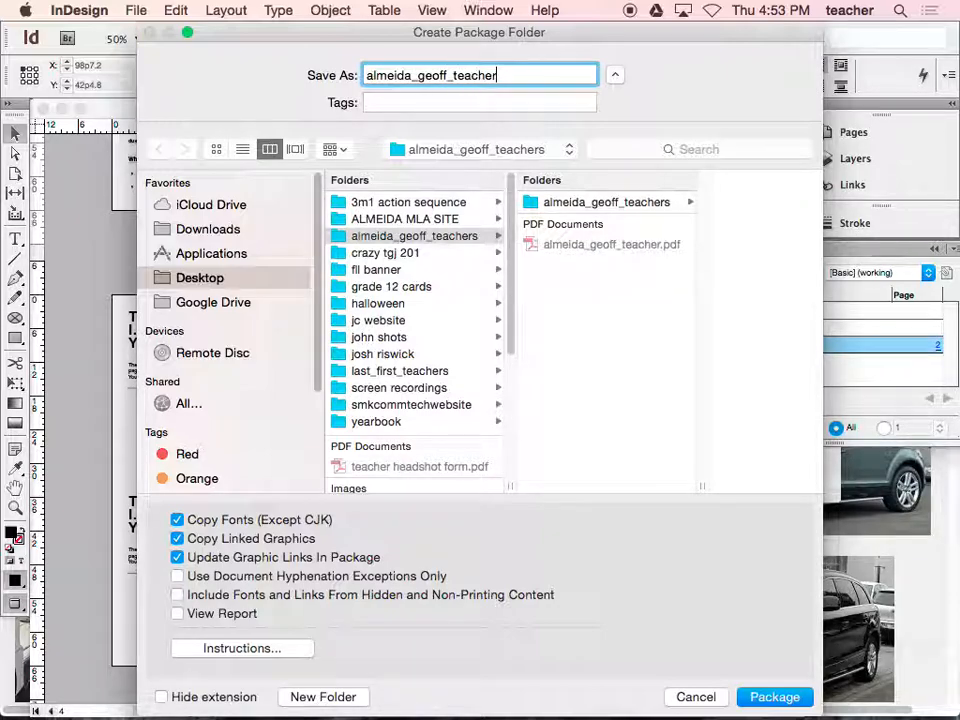
left_click(760, 697)
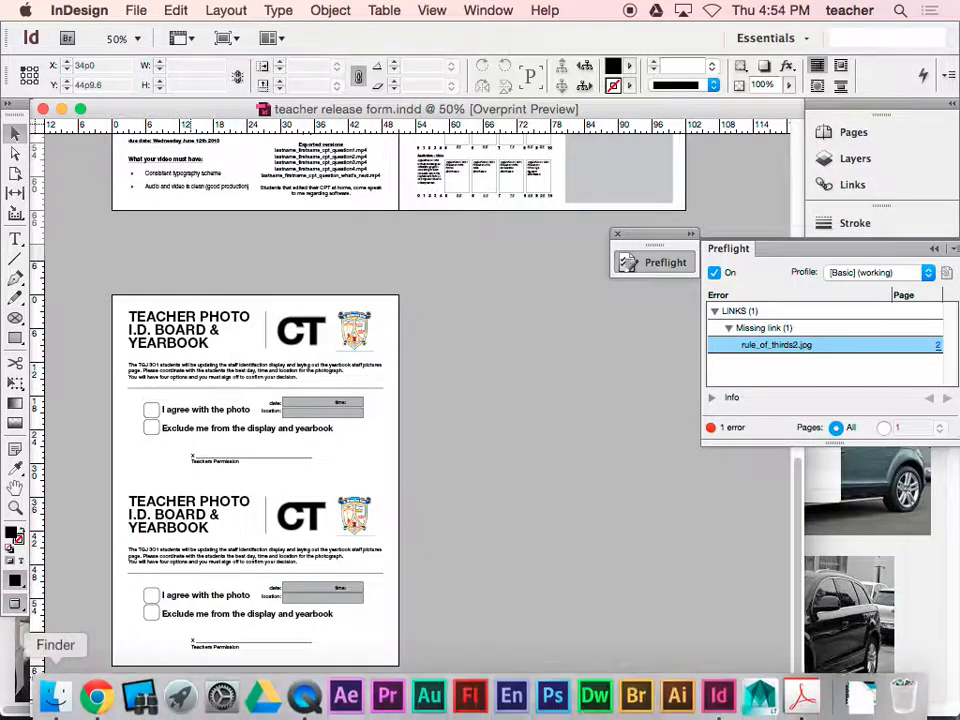
- Switch to Finder, go back to the parent folder and look inside the new package folder whose name ends in "teacher"
left_click(56, 697)
left_click(388, 377)
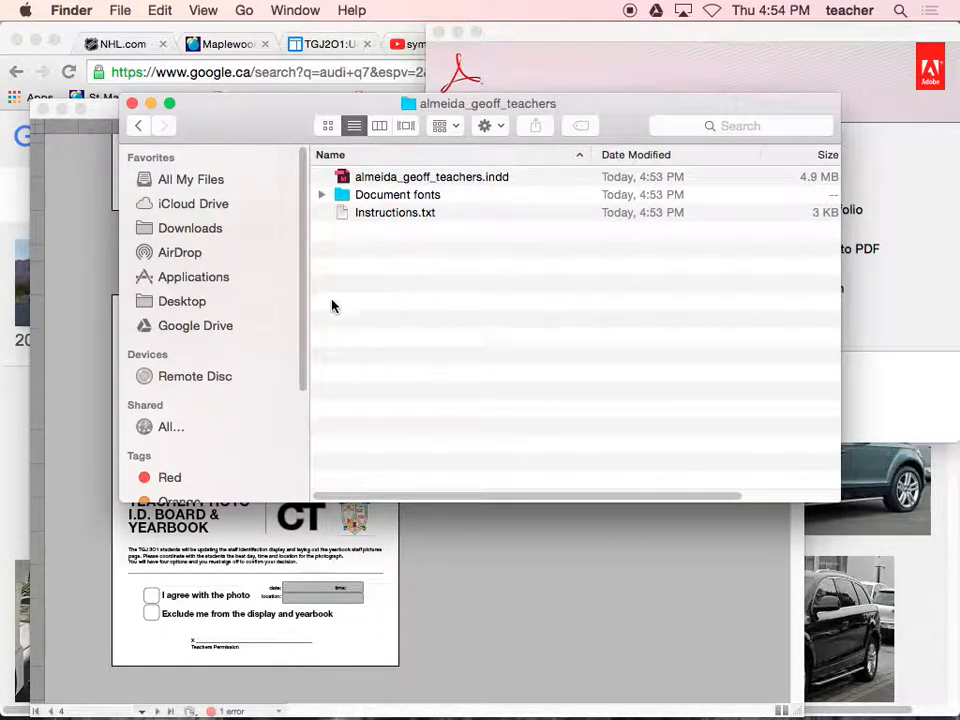
left_click(139, 125)
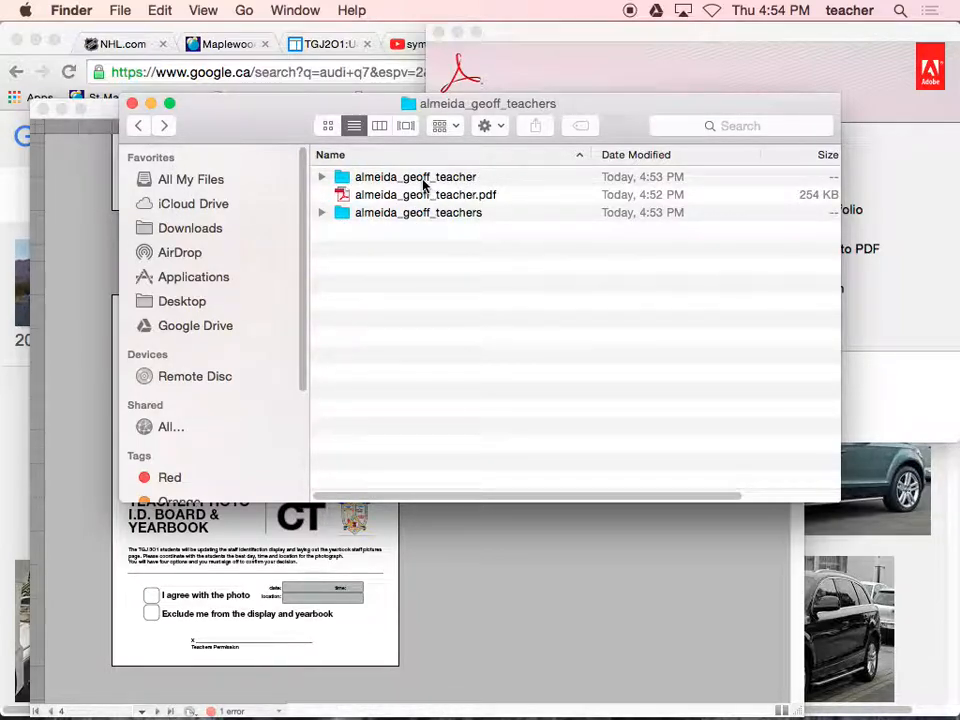
double_click(421, 180)
left_click(137, 126)
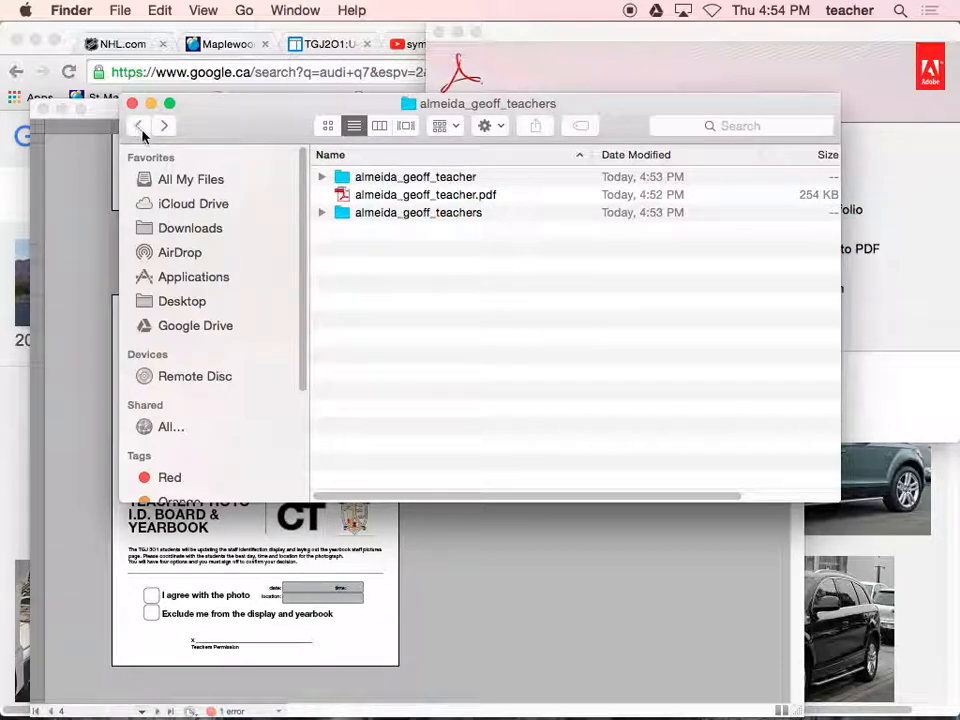
- Examine the Document fonts in the package folder whose name ends in "teachers", go back to the parent folder, and switch to InDesign
double_click(381, 216)
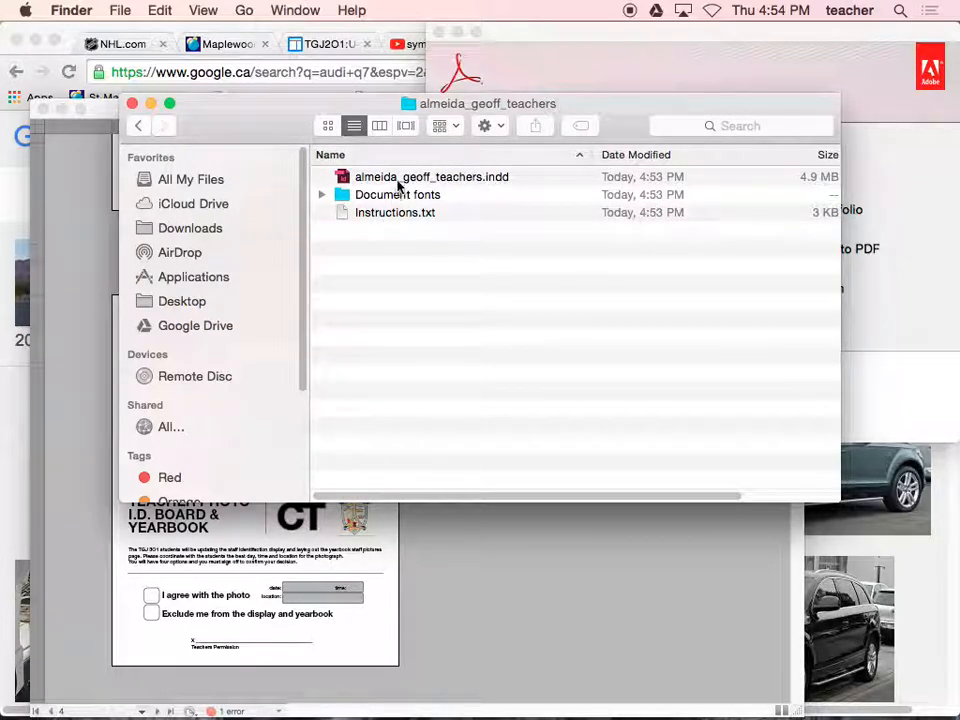
left_click(338, 199)
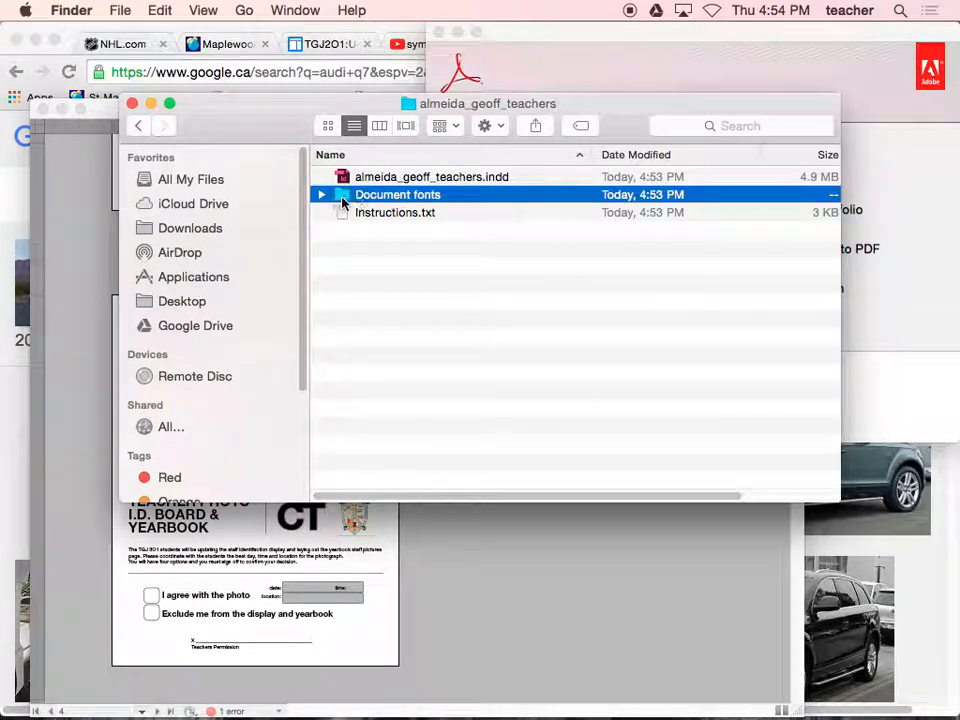
left_click(321, 194)
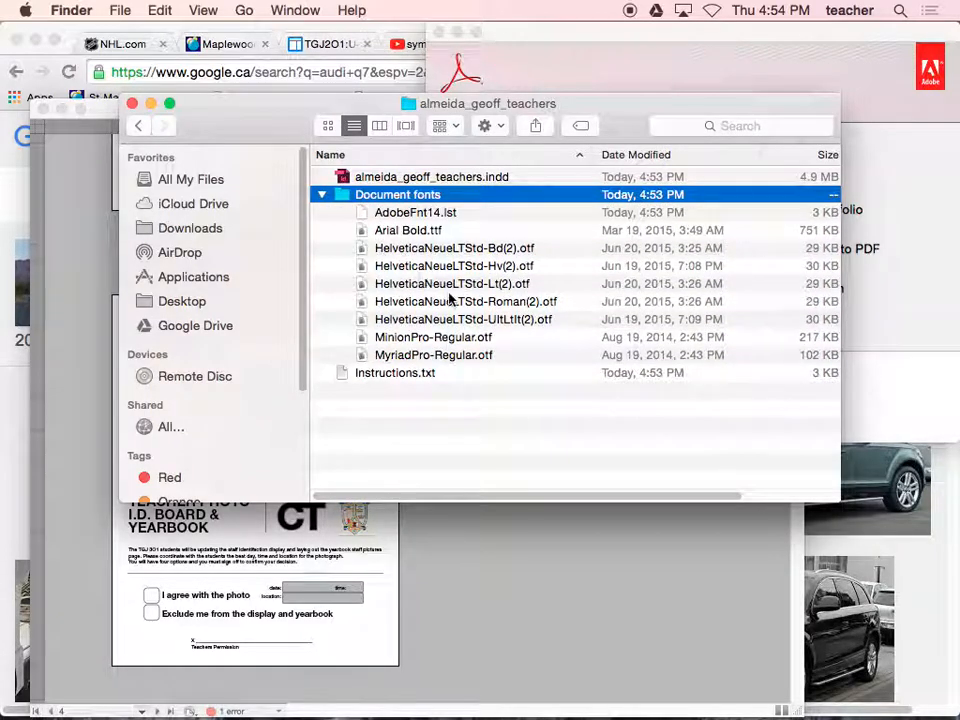
left_click(405, 386)
left_click(138, 125)
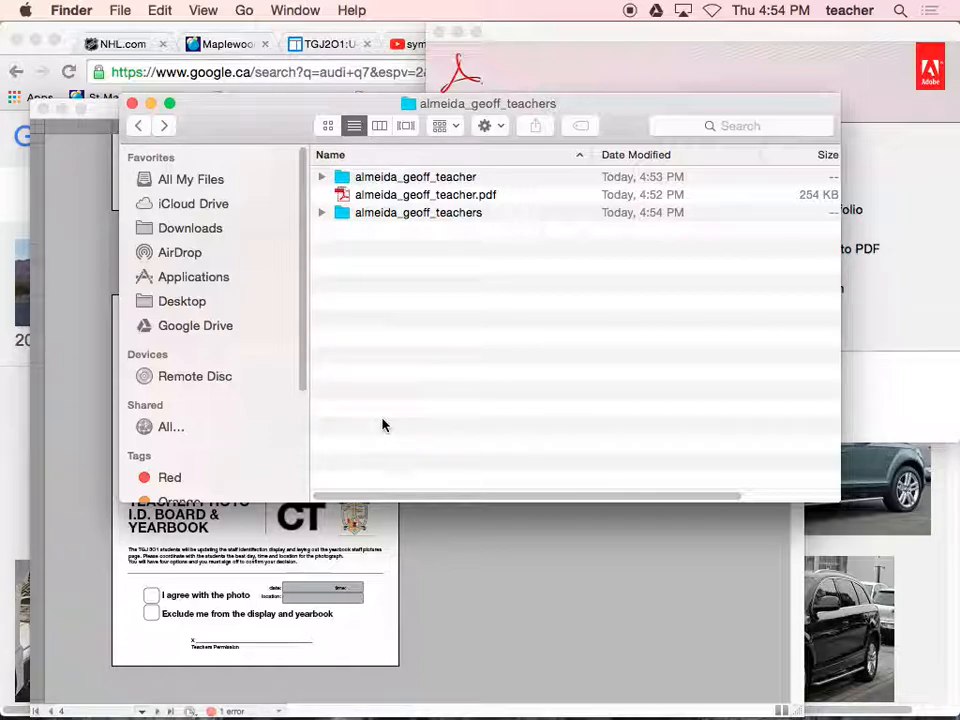
key("super+Tab")
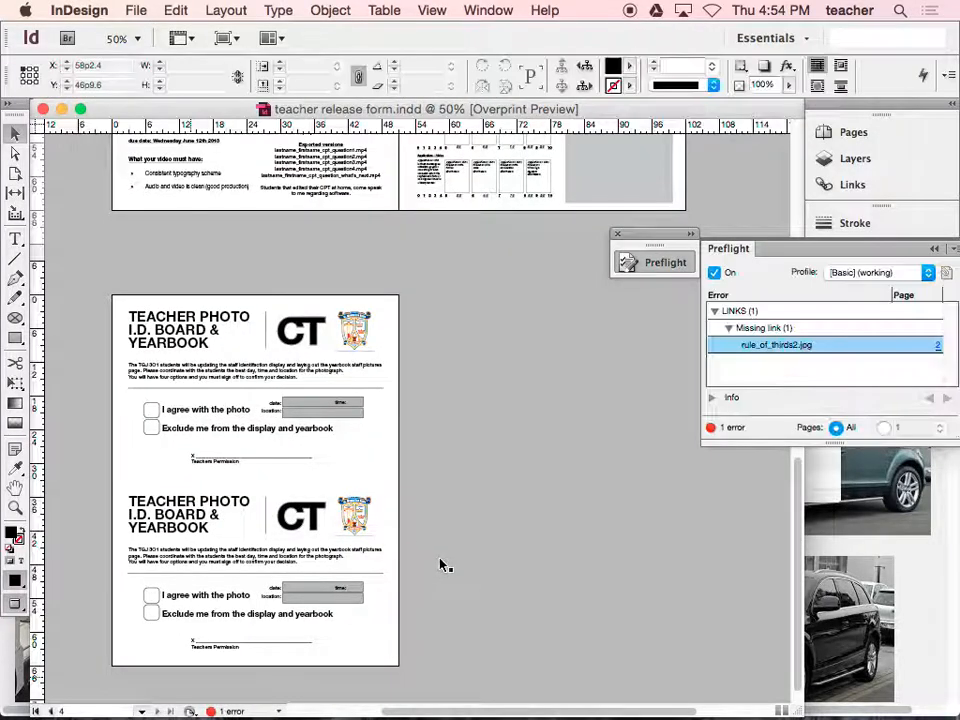